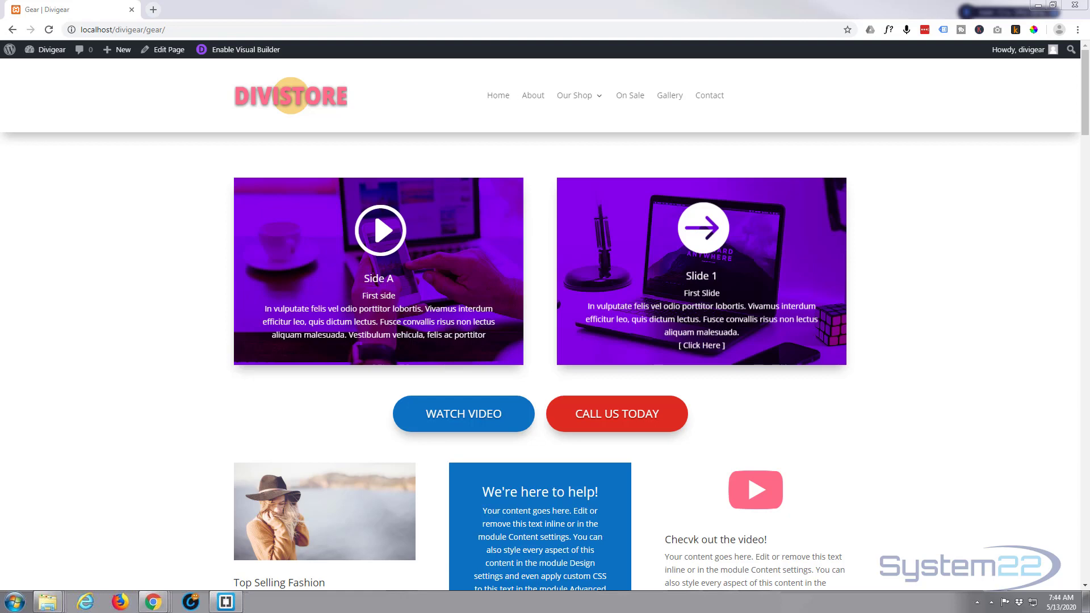
Preview the popup opened by the Top Selling Fashion image on the Gear page, and close it
{"action": "left_click", "coordinate": [972, 111]}
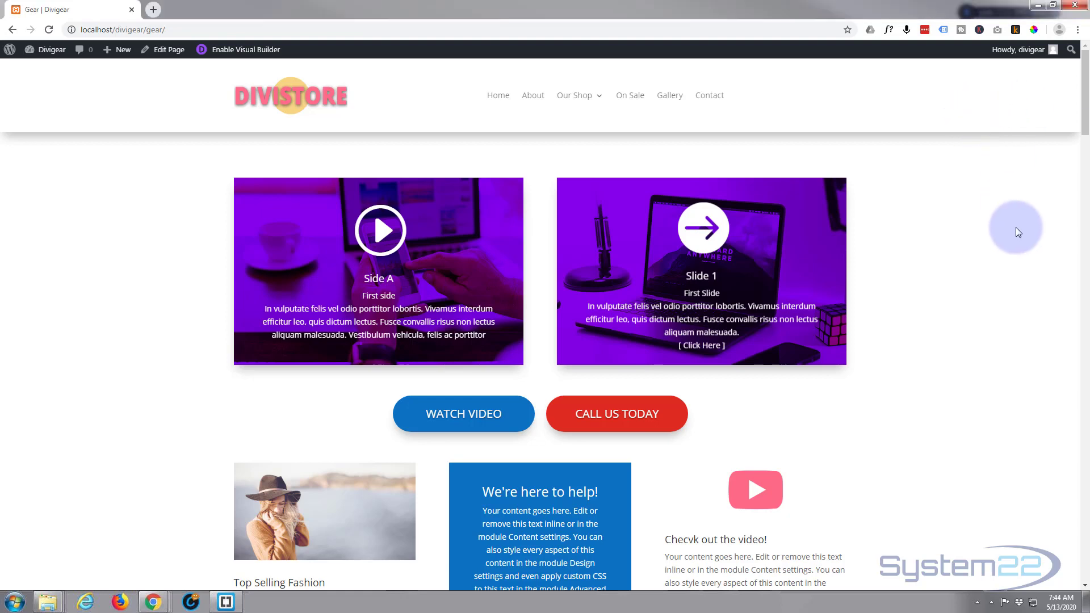
{"action": "scroll", "coordinate": [1027, 219], "scroll_direction": "down", "scroll_amount": 3}
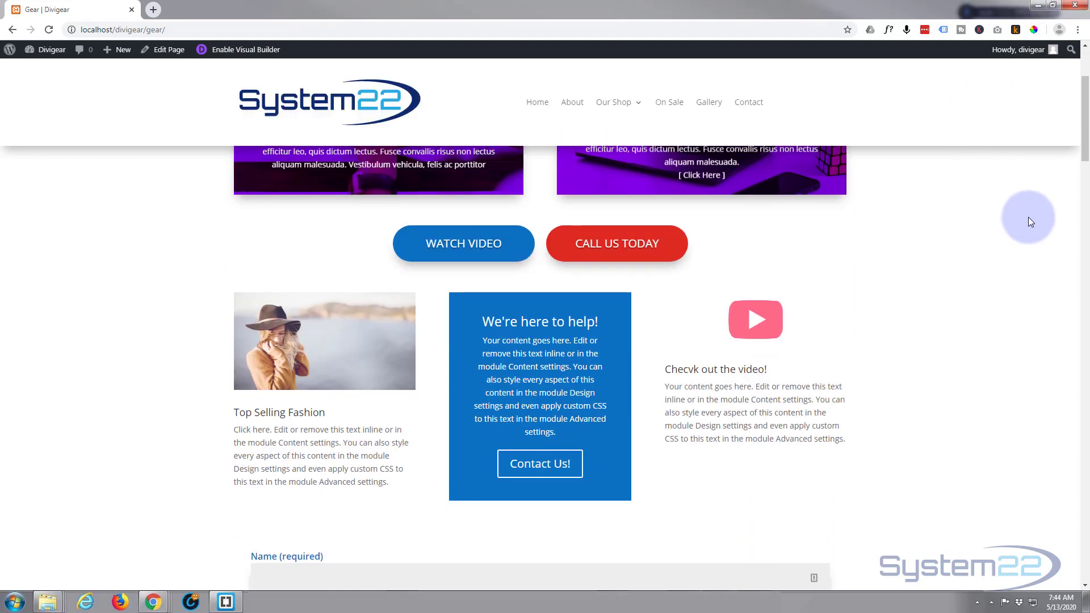
{"action": "scroll", "coordinate": [1029, 221], "scroll_direction": "down", "scroll_amount": 1}
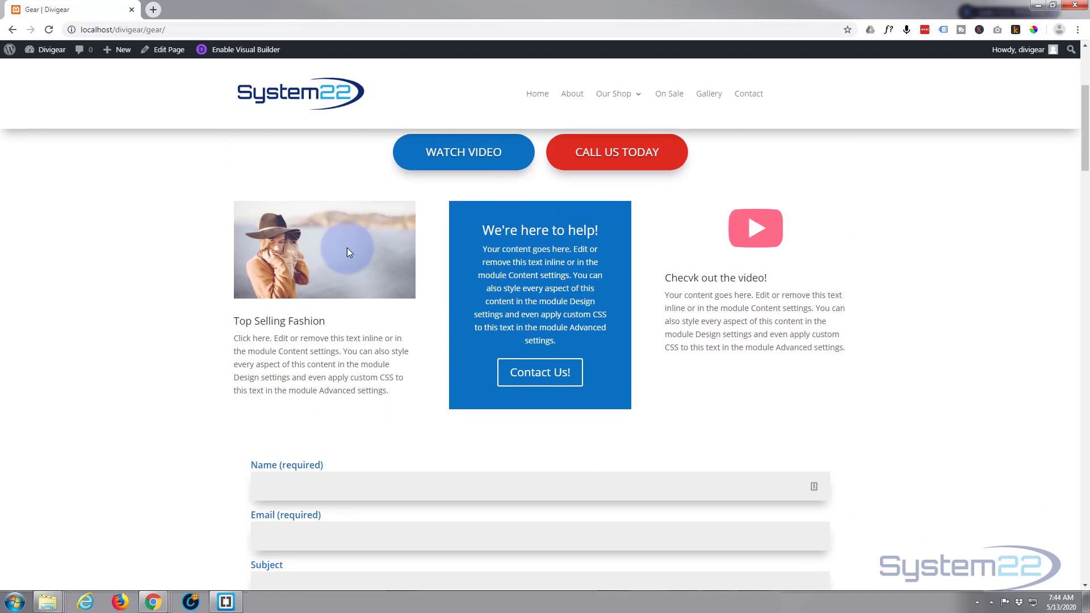
{"action": "left_click", "coordinate": [301, 268]}
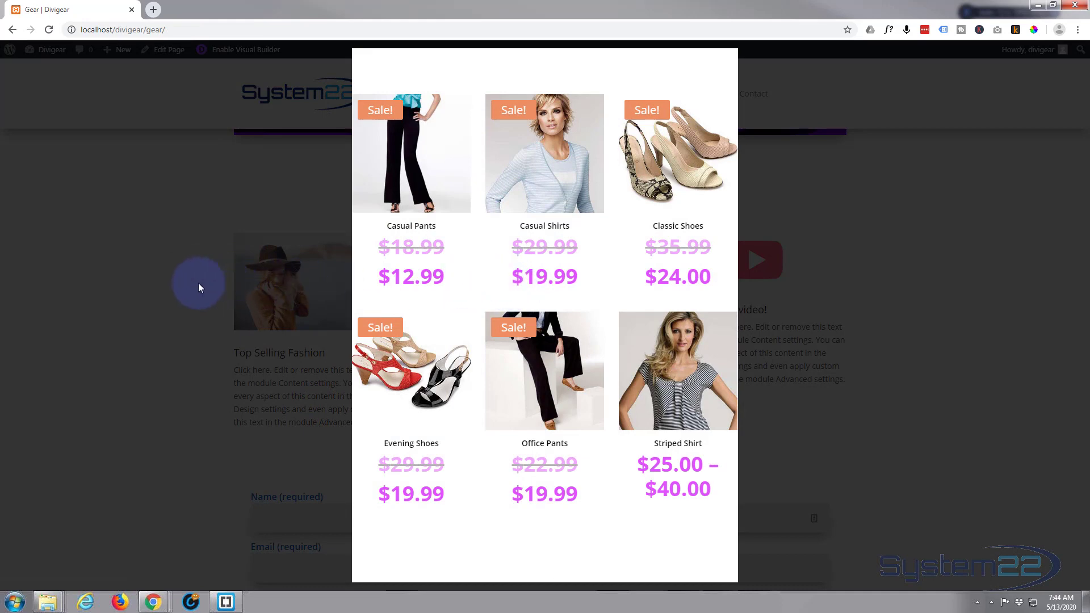
{"action": "left_click", "coordinate": [178, 285]}
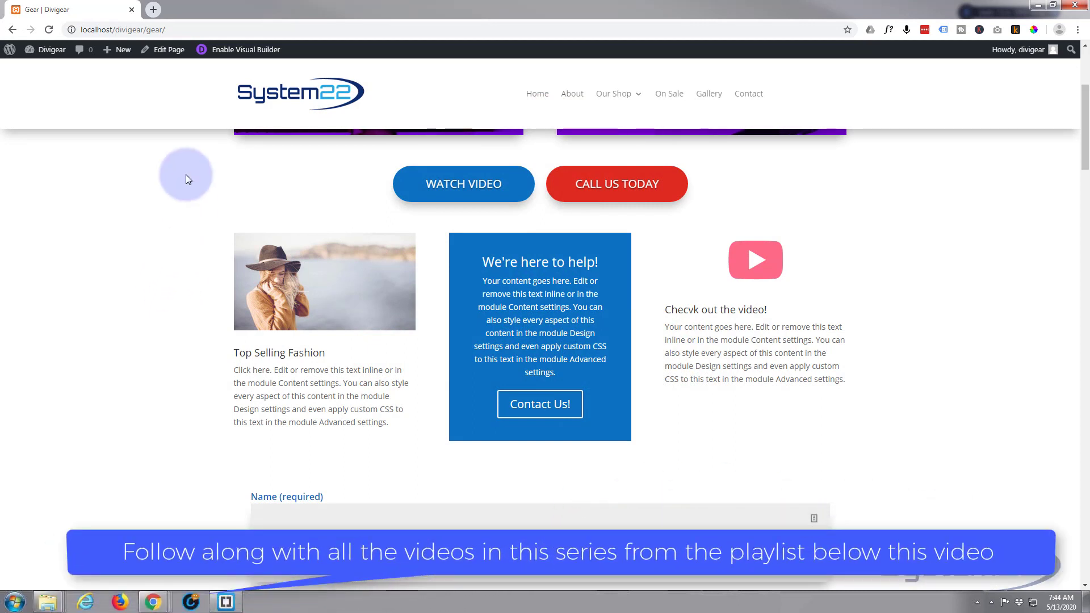
Open the site dashboard in a new first browser tab and view the Divi Supreme Pro general settings for the Divi Popup extension
{"action": "mouse_move", "coordinate": [34, 50]}
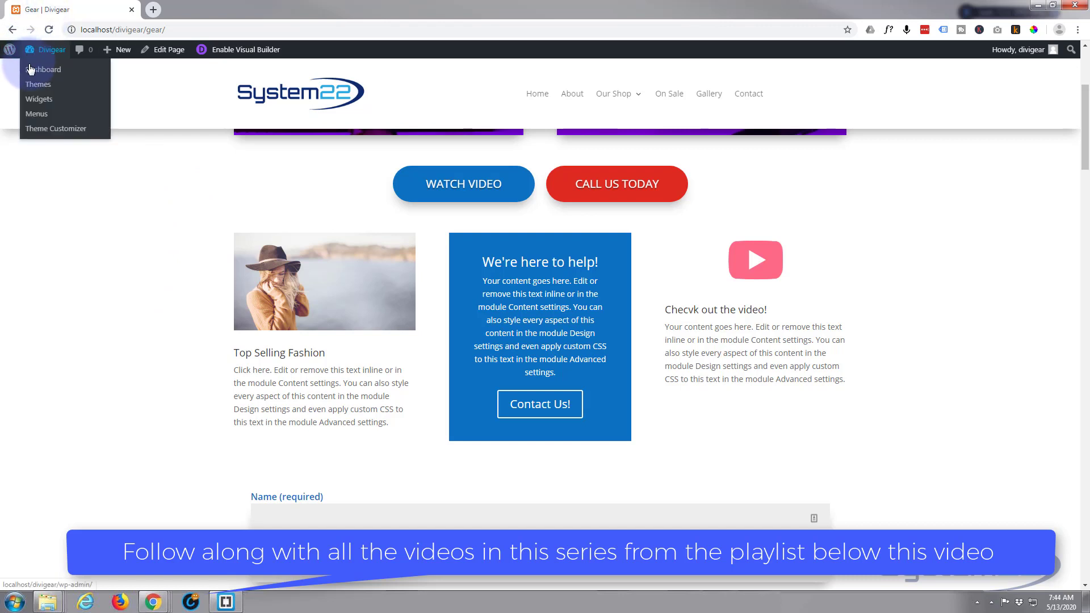
{"action": "middle_click", "coordinate": [33, 74]}
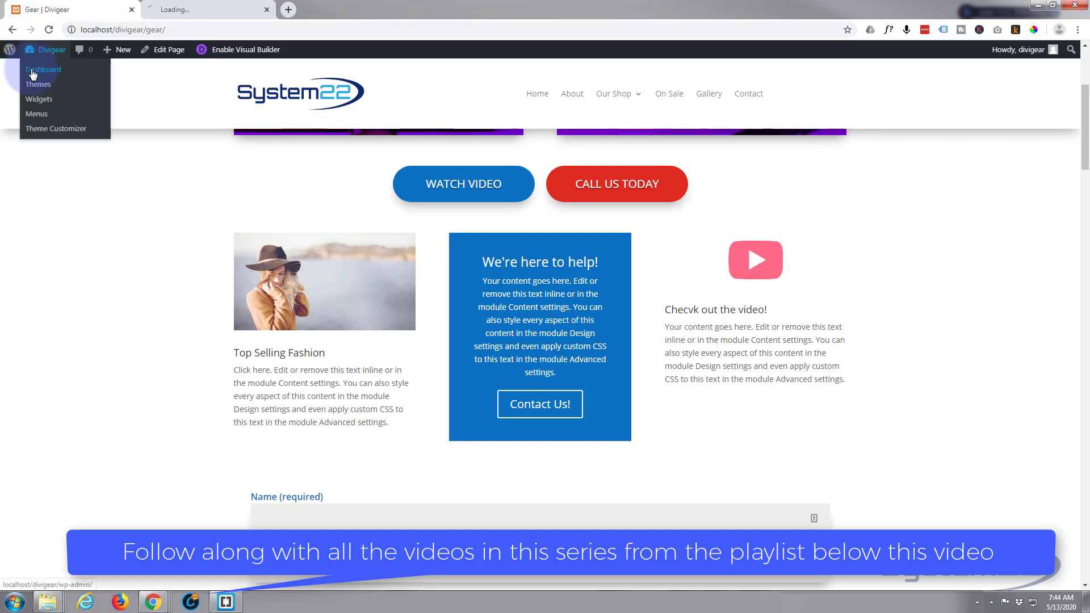
{"action": "left_click", "coordinate": [203, 10]}
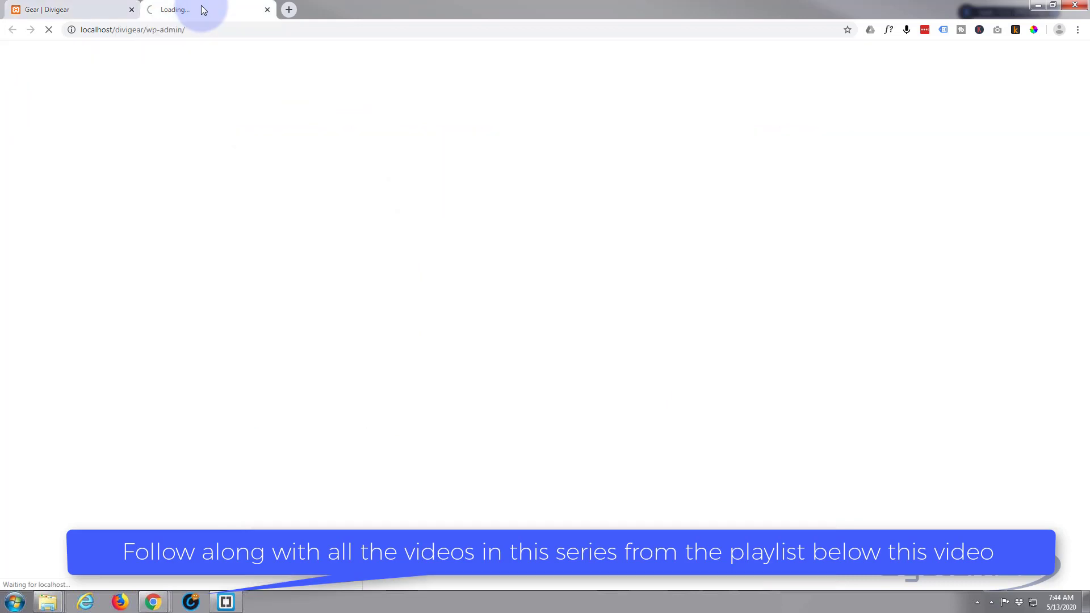
{"action": "left_click_drag", "start_coordinate": [199, 9], "coordinate": [45, 5]}
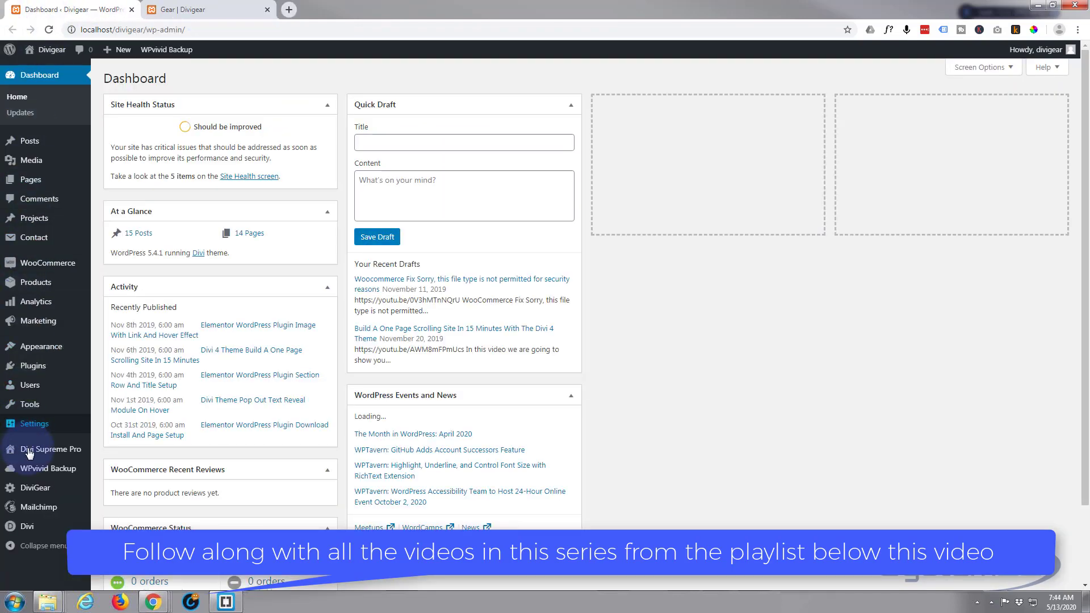
{"action": "mouse_move", "coordinate": [18, 454]}
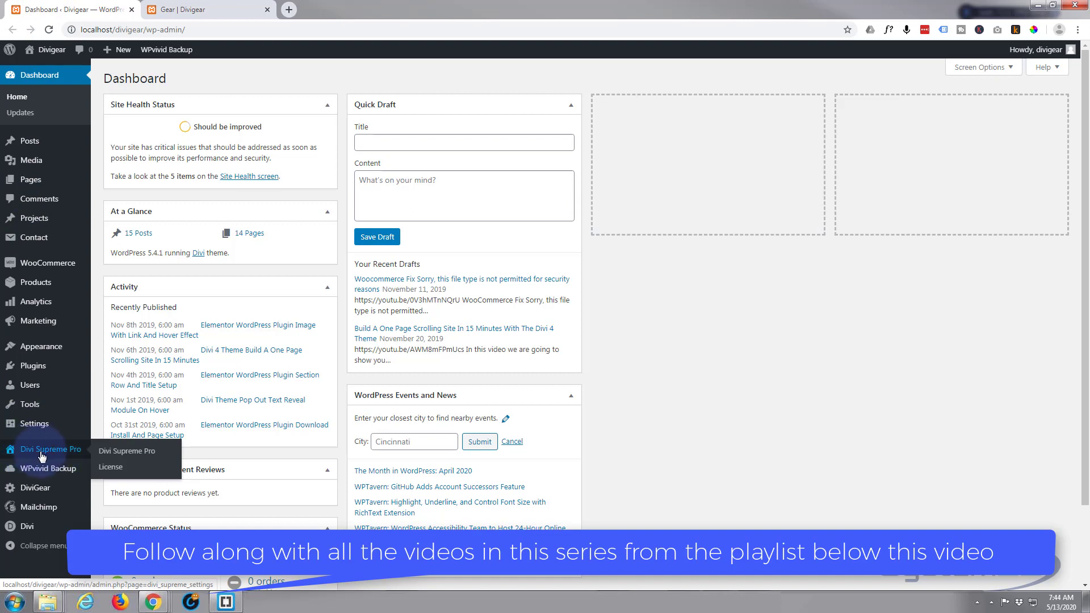
{"action": "left_click", "coordinate": [41, 456]}
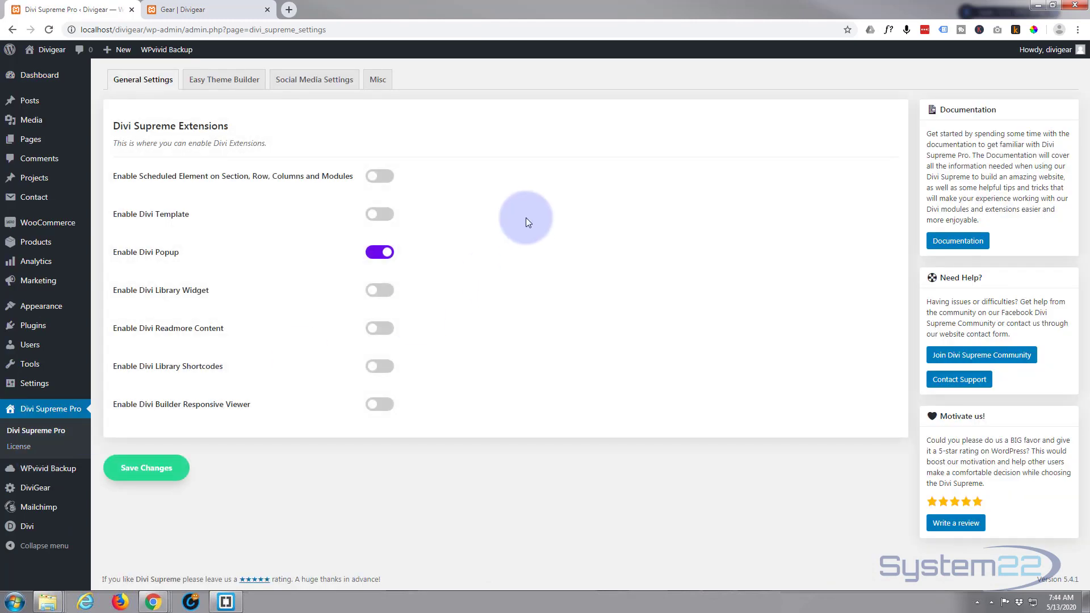
{"action": "left_click", "coordinate": [162, 83]}
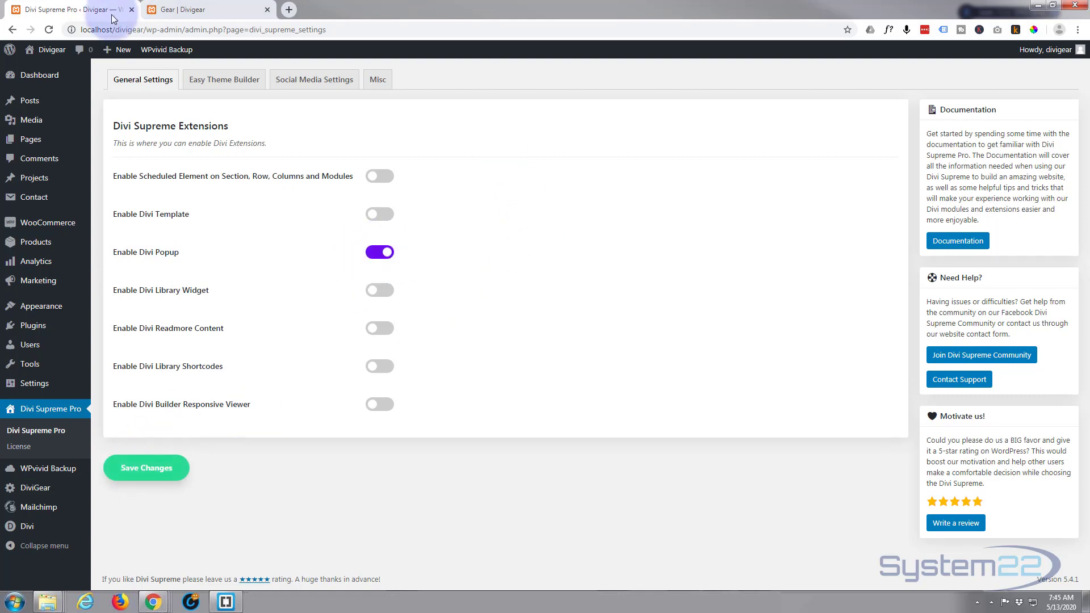
Open the Gear page in the Visual Builder and insert a row of three equal columns below the Top Selling Fashion row
{"action": "left_click", "coordinate": [181, 10]}
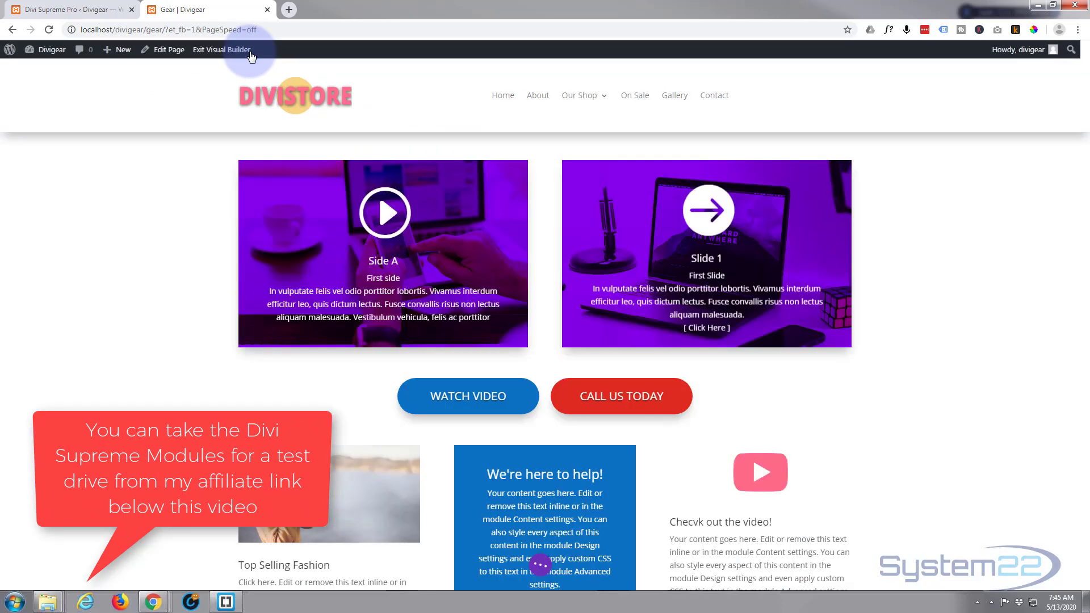
{"action": "scroll", "coordinate": [170, 98], "scroll_direction": "down", "scroll_amount": 5}
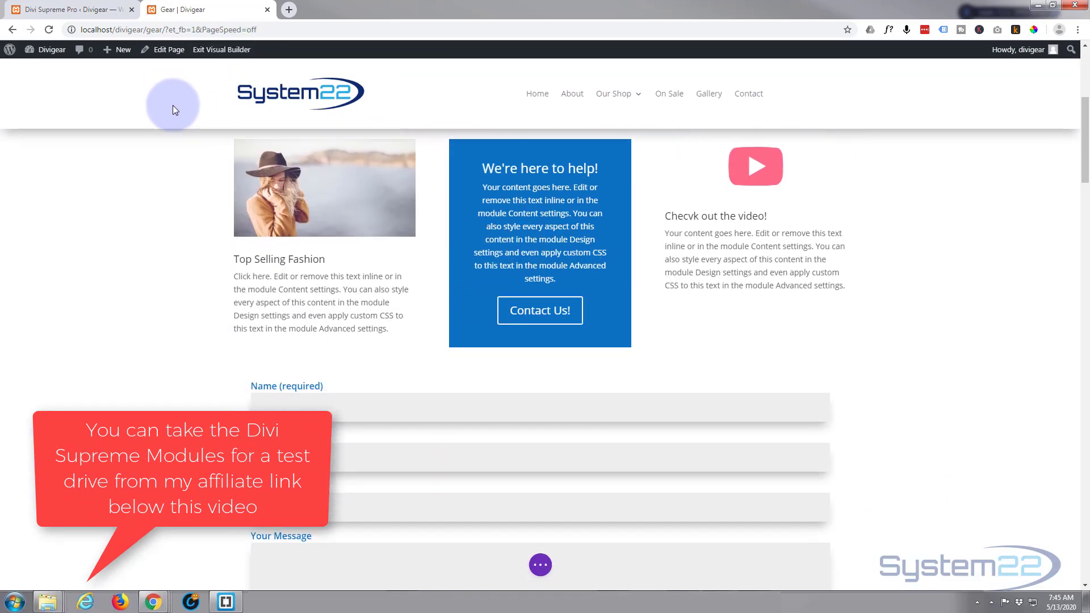
{"action": "scroll", "coordinate": [173, 104], "scroll_direction": "down", "scroll_amount": 2}
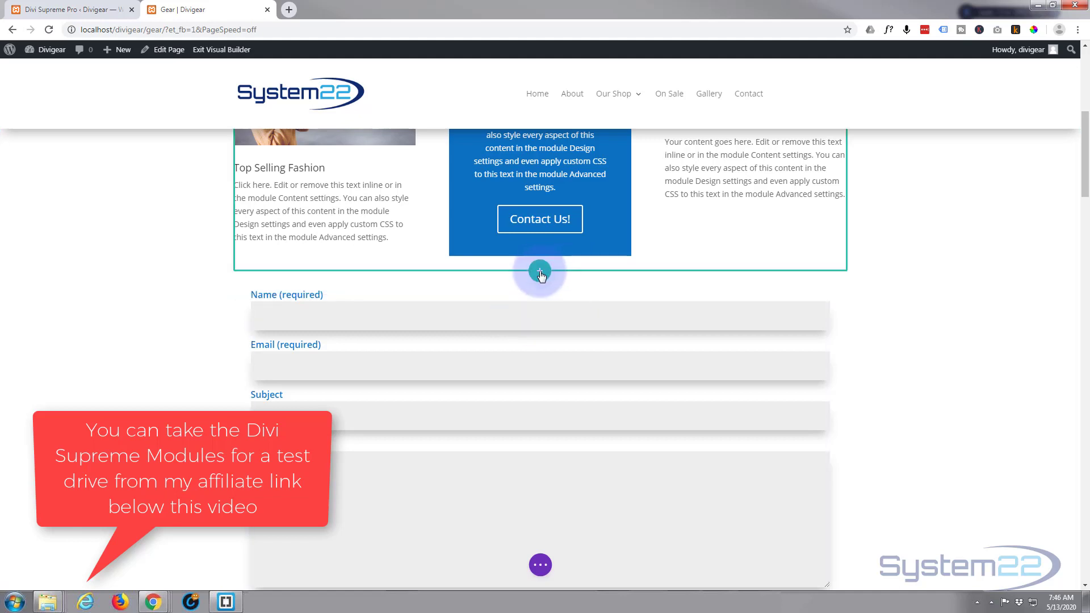
{"action": "left_click", "coordinate": [540, 272]}
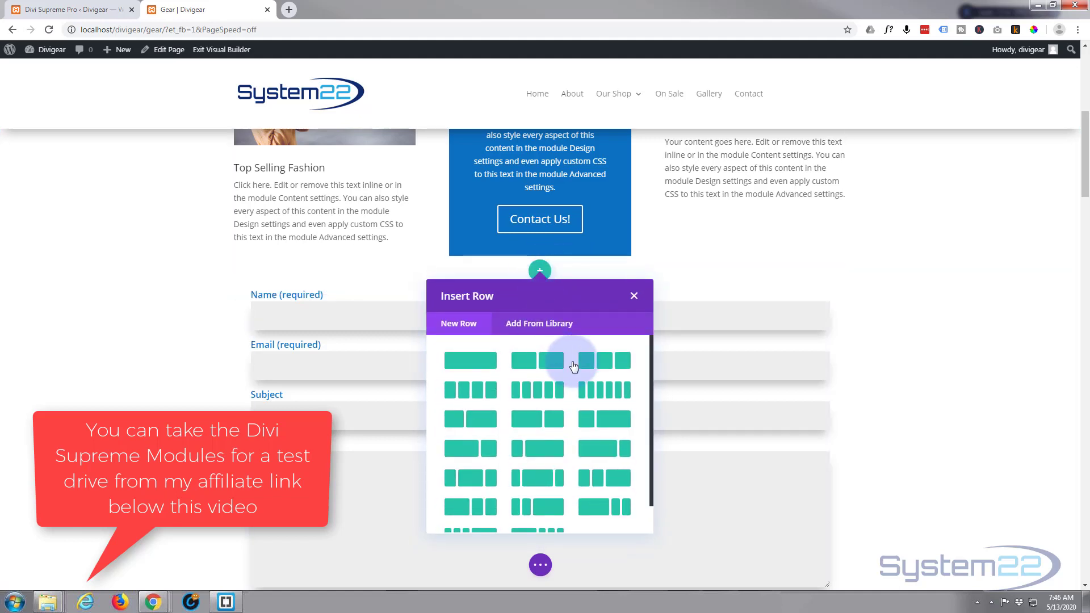
{"action": "left_click", "coordinate": [607, 368]}
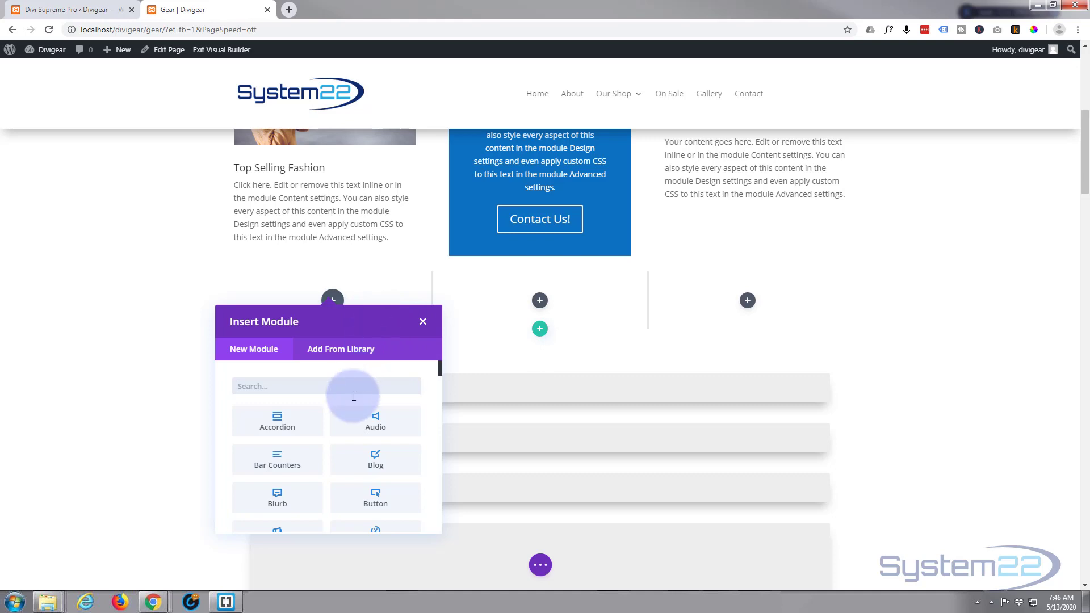
Look through the available modules for the new row's first column, including the Supreme modules
{"action": "scroll", "coordinate": [312, 423], "scroll_direction": "down", "scroll_amount": 4}
{"action": "scroll", "coordinate": [311, 422], "scroll_direction": "down", "scroll_amount": 6}
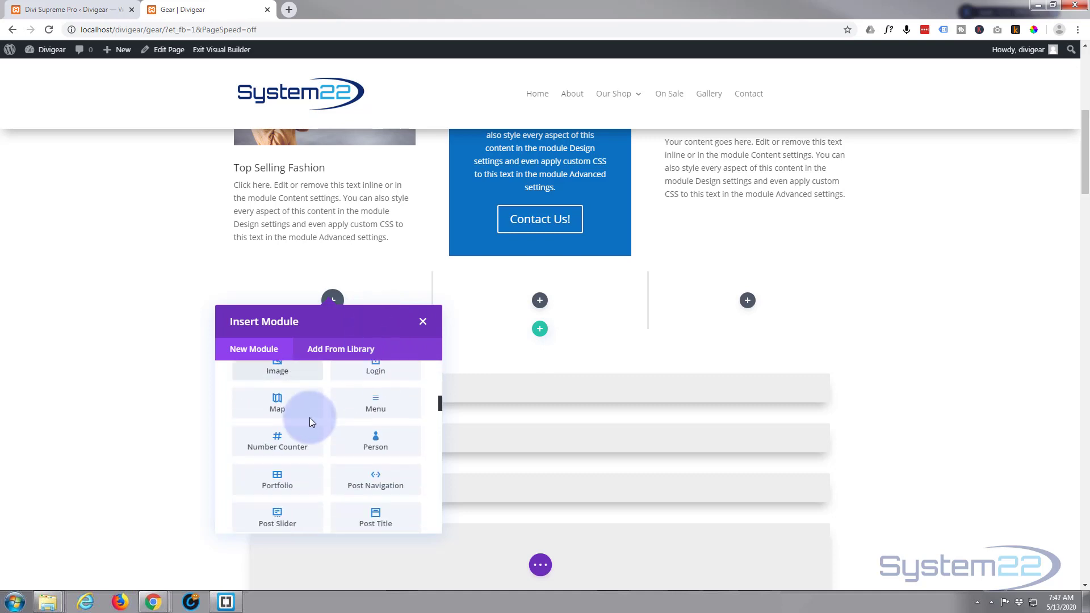
{"action": "scroll", "coordinate": [307, 471], "scroll_direction": "down", "scroll_amount": 5}
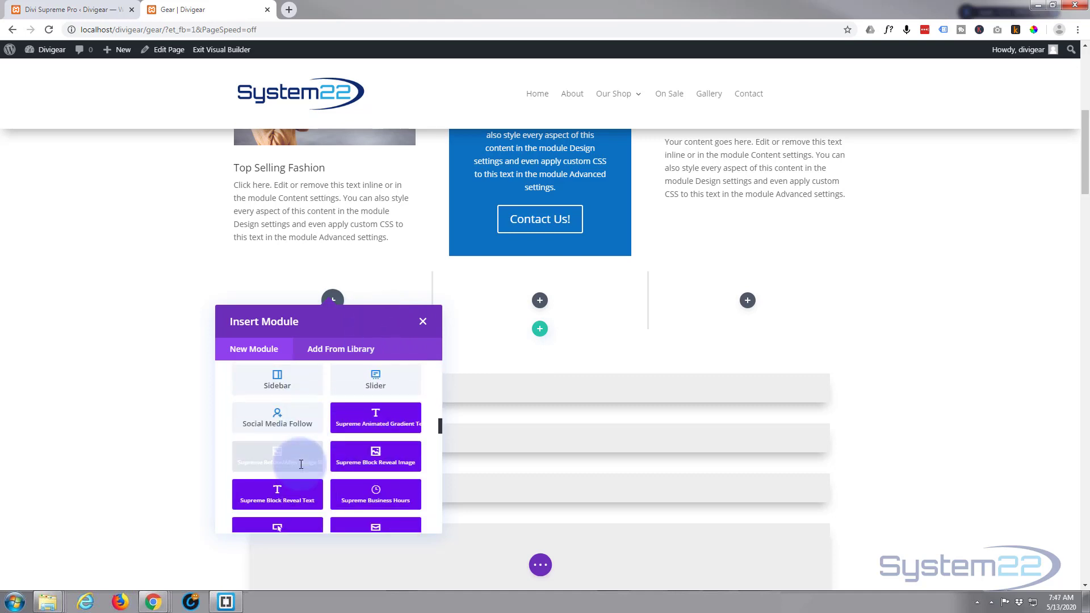
{"action": "scroll", "coordinate": [304, 467], "scroll_direction": "down", "scroll_amount": 4}
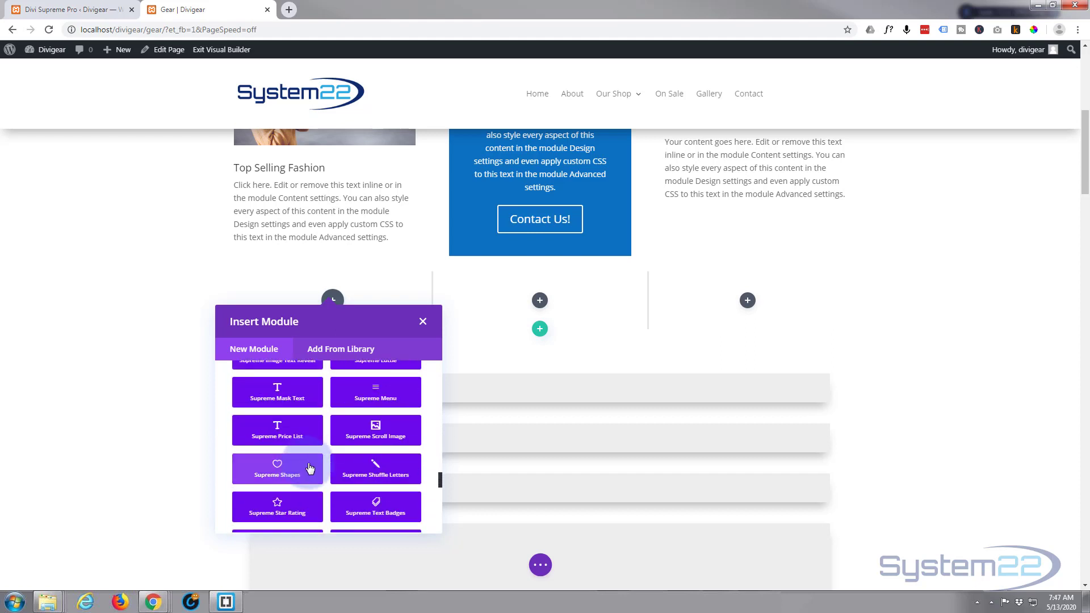
{"action": "scroll", "coordinate": [305, 463], "scroll_direction": "down", "scroll_amount": 4}
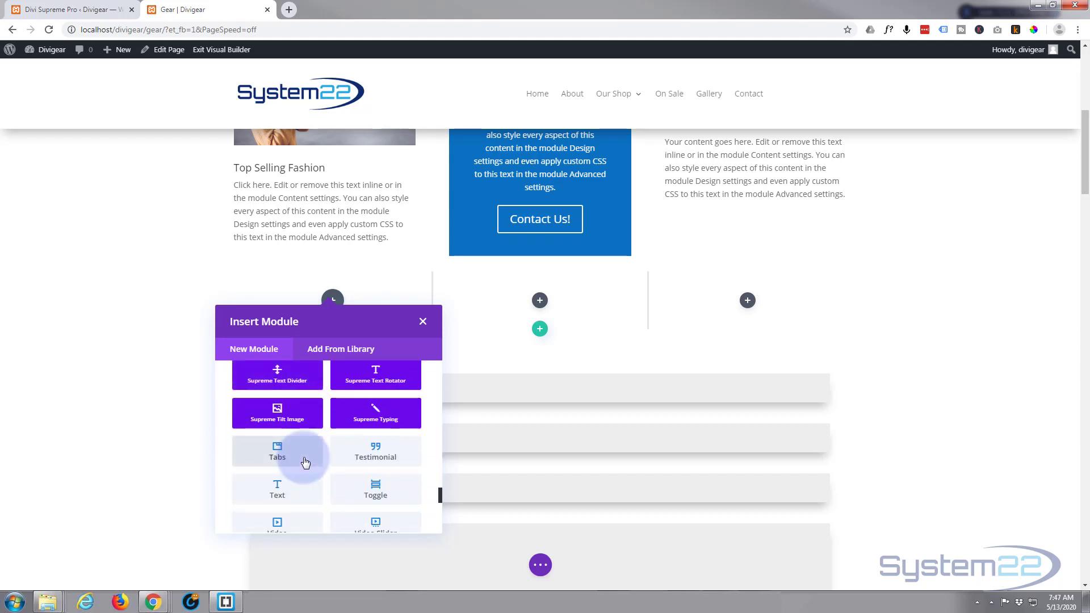
{"action": "scroll", "coordinate": [292, 449], "scroll_direction": "down", "scroll_amount": 3}
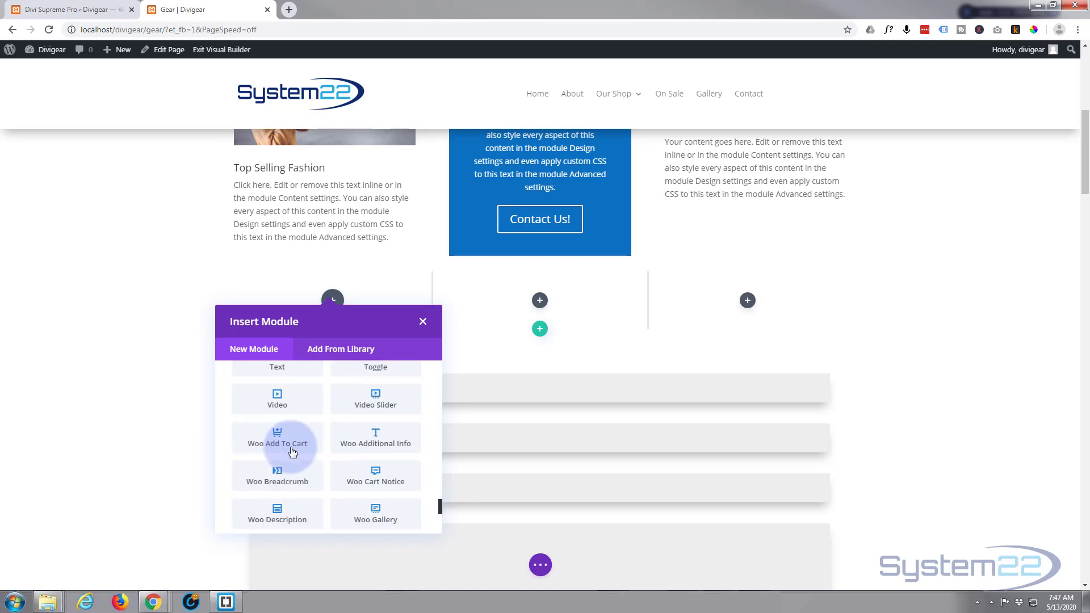
{"action": "scroll", "coordinate": [290, 450], "scroll_direction": "down", "scroll_amount": 1}
{"action": "scroll", "coordinate": [288, 453], "scroll_direction": "up", "scroll_amount": 5}
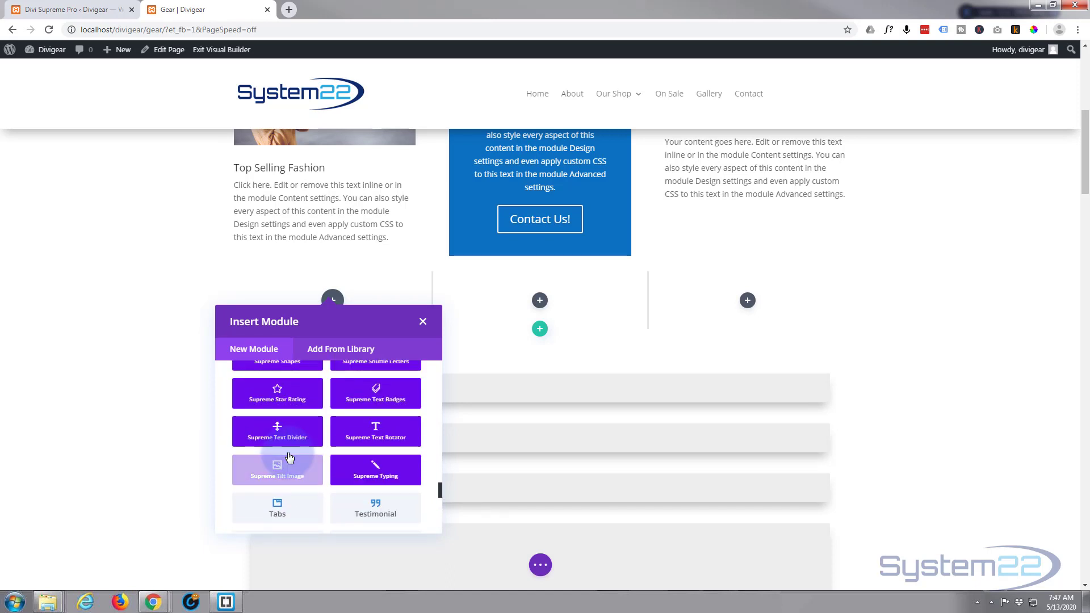
{"action": "scroll", "coordinate": [289, 457], "scroll_direction": "up", "scroll_amount": 1}
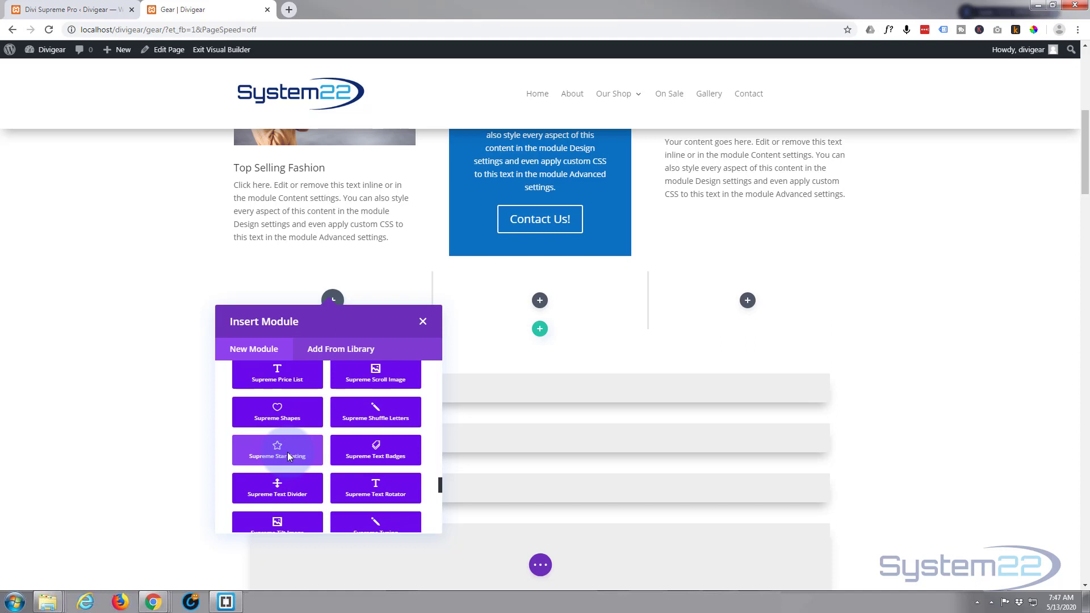
{"action": "scroll", "coordinate": [288, 451], "scroll_direction": "up", "scroll_amount": 5}
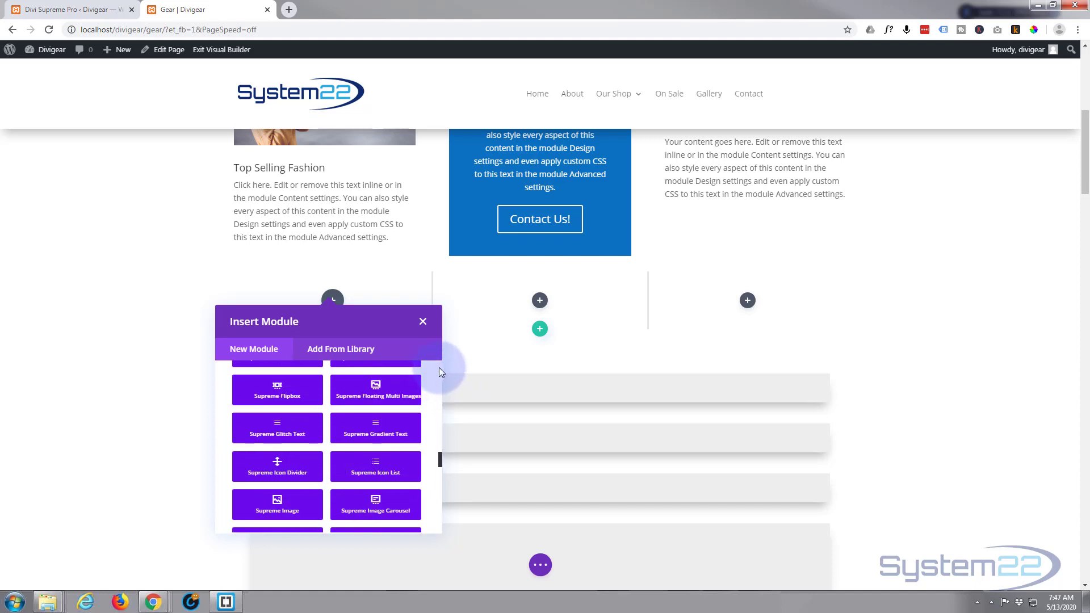
{"action": "scroll", "coordinate": [439, 366], "scroll_direction": "up", "scroll_amount": 10}
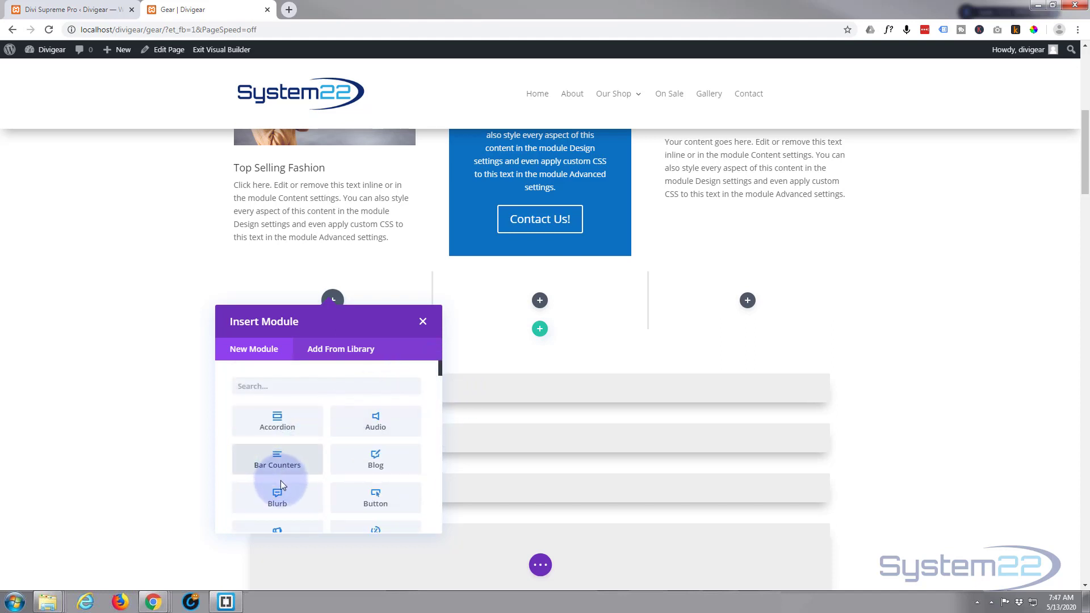
Add a Blurb module to the new row's first column and title it "Check Out Our Fashion Sale"
{"action": "left_click", "coordinate": [284, 501]}
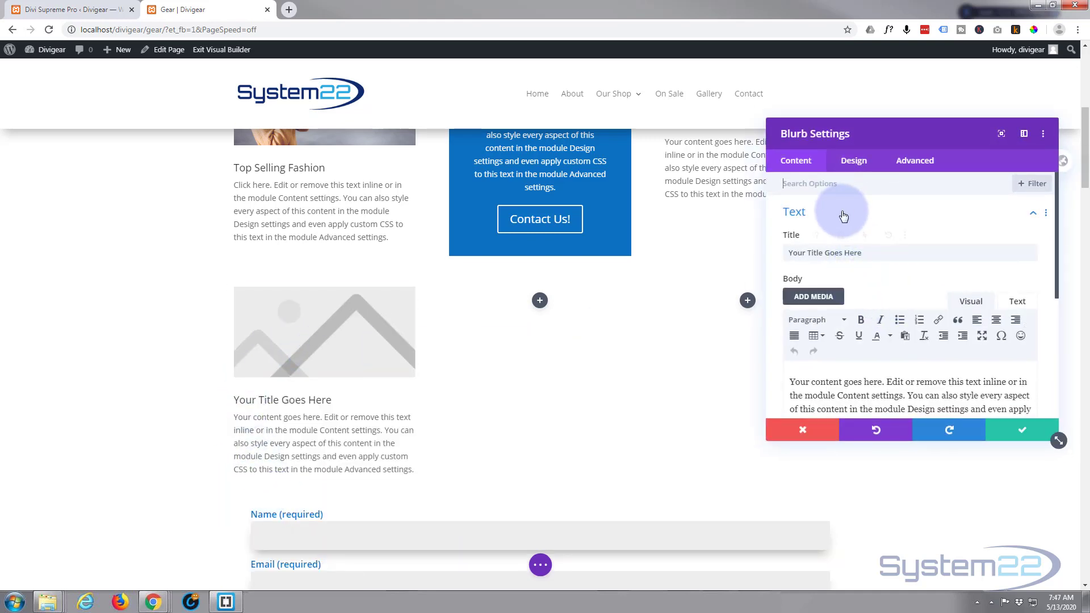
{"action": "left_click_drag", "start_coordinate": [864, 252], "coordinate": [756, 245]}
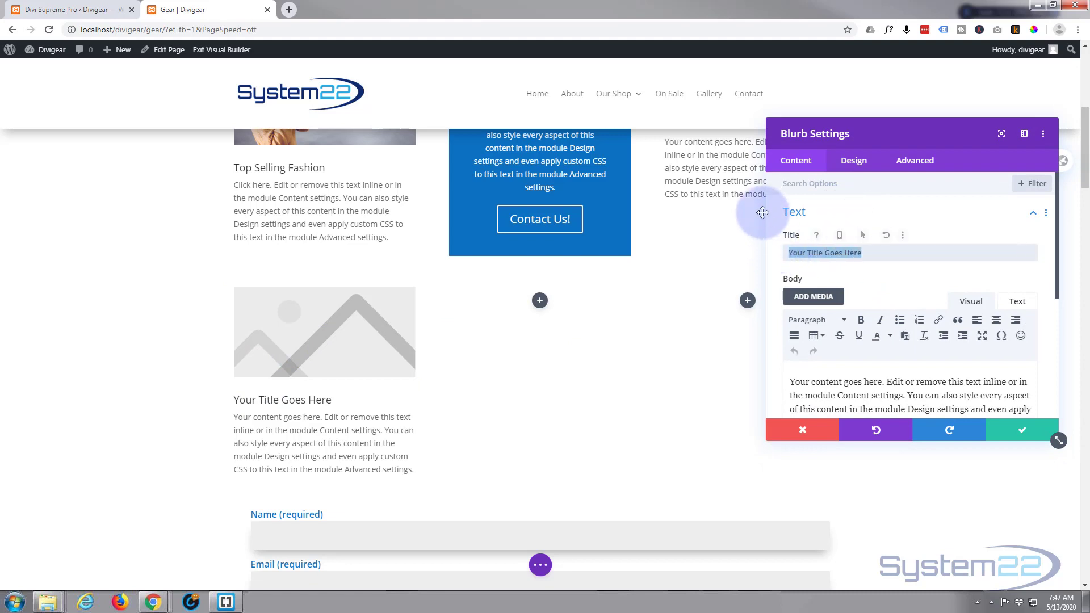
{"action": "type", "text": "Chaeck Out Our Fashion Sale"}
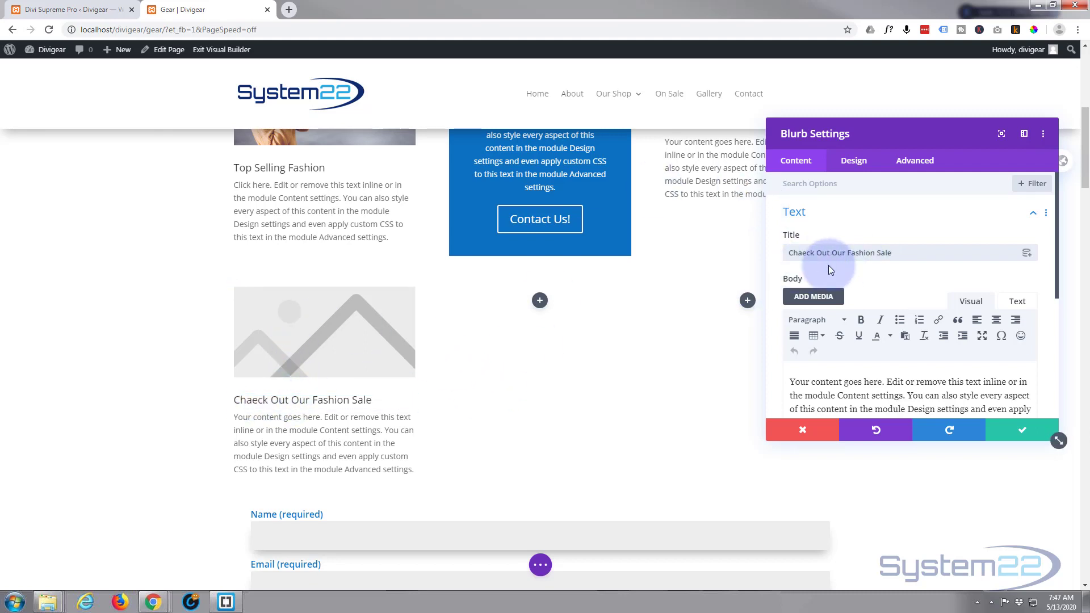
{"action": "left_click", "coordinate": [802, 253]}
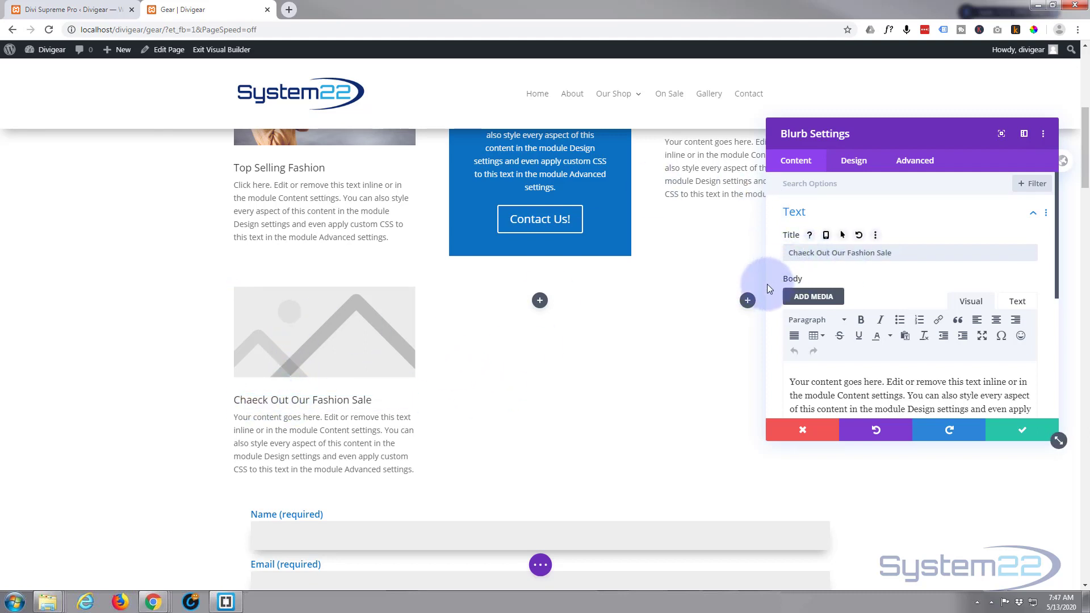
{"action": "key", "text": "BackSpace"}
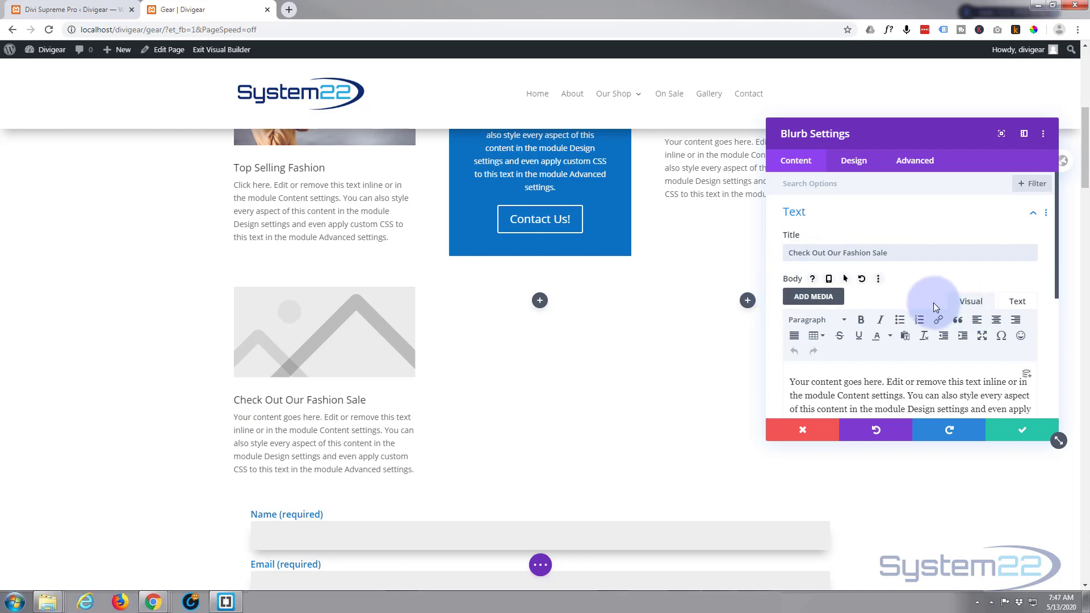
Replace "Your content goes" with "Click" in the blurb's body text so it begins "Click here."
{"action": "scroll", "coordinate": [880, 315], "scroll_direction": "down", "scroll_amount": 2}
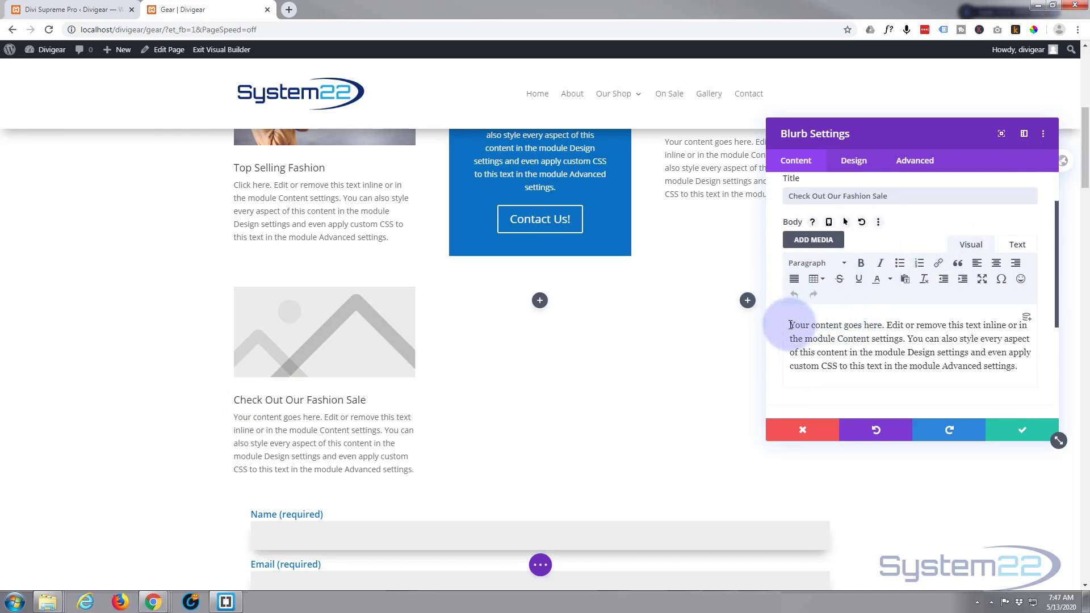
{"action": "left_click_drag", "start_coordinate": [790, 325], "coordinate": [861, 323]}
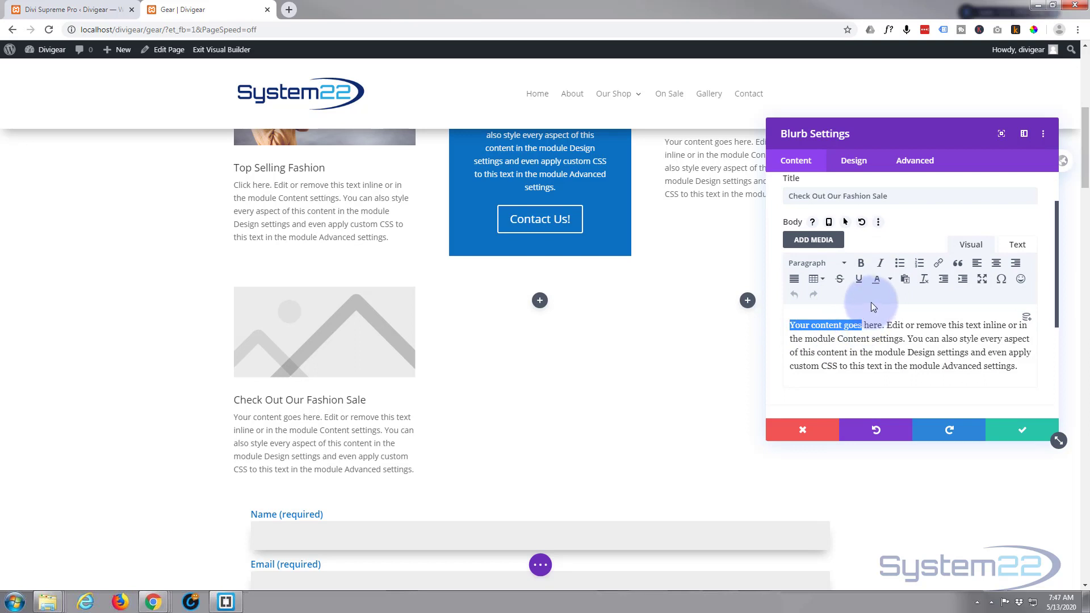
{"action": "type", "text": "Click"}
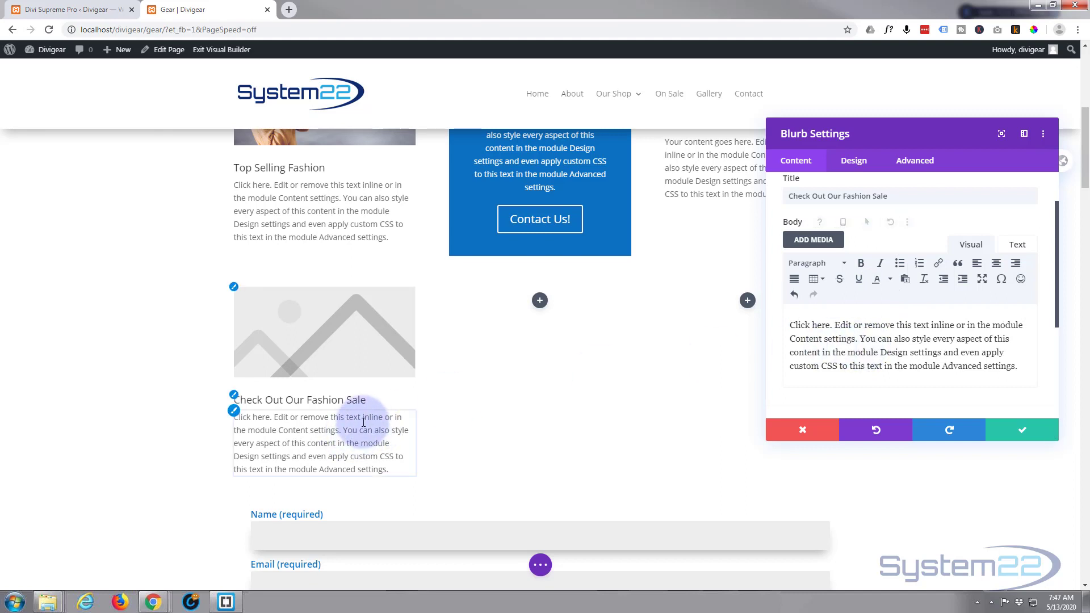
{"action": "scroll", "coordinate": [897, 279], "scroll_direction": "down", "scroll_amount": 3}
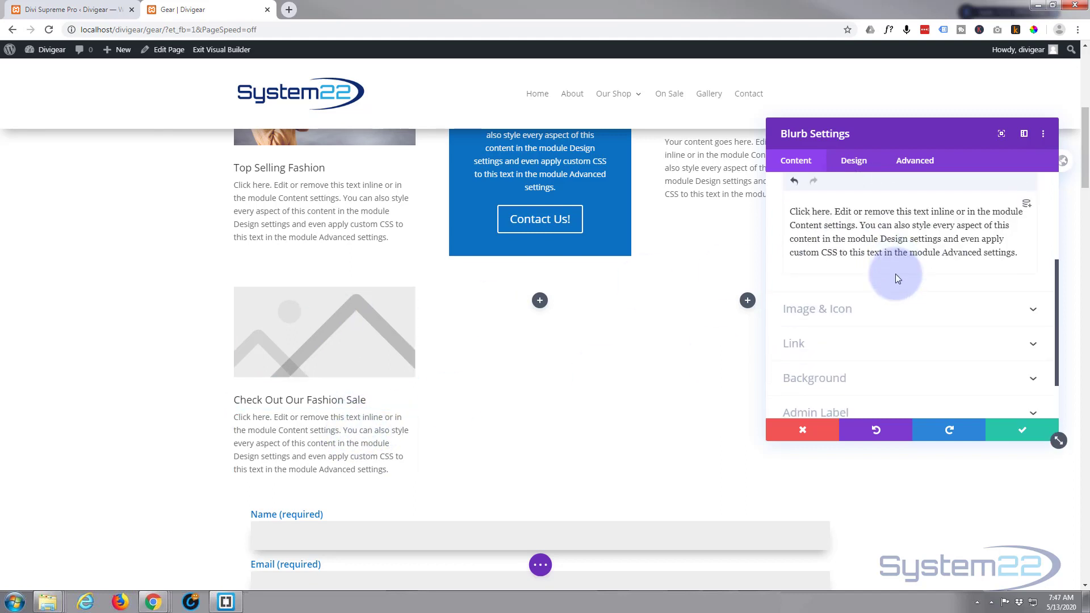
Set the fashion sale blurb's image to fashion-01.jpg from the media library
{"action": "scroll", "coordinate": [897, 267], "scroll_direction": "down", "scroll_amount": 1}
{"action": "left_click", "coordinate": [898, 254]}
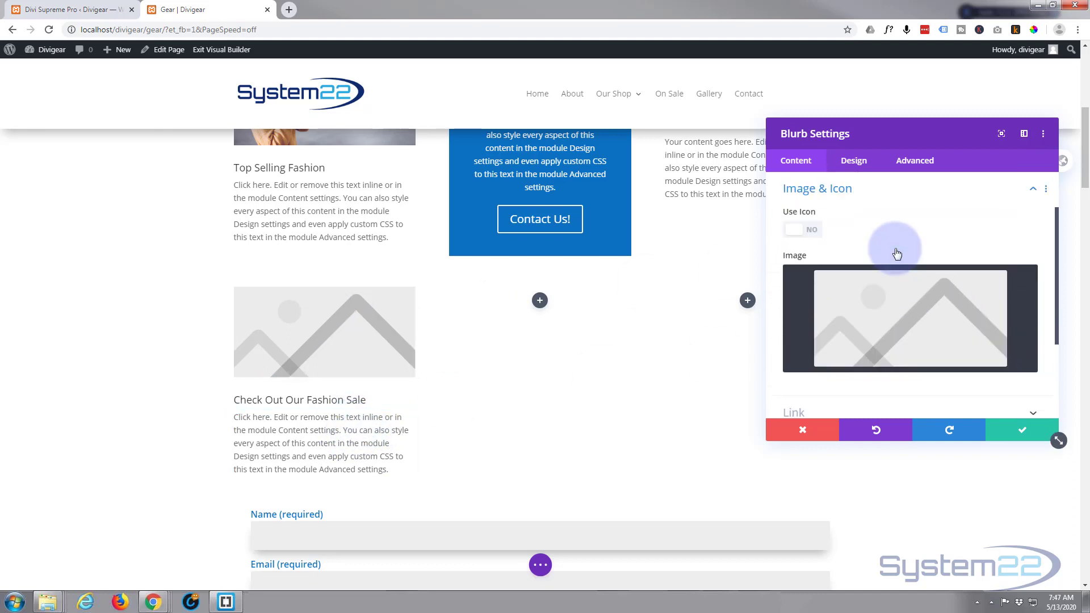
{"action": "left_click", "coordinate": [895, 314]}
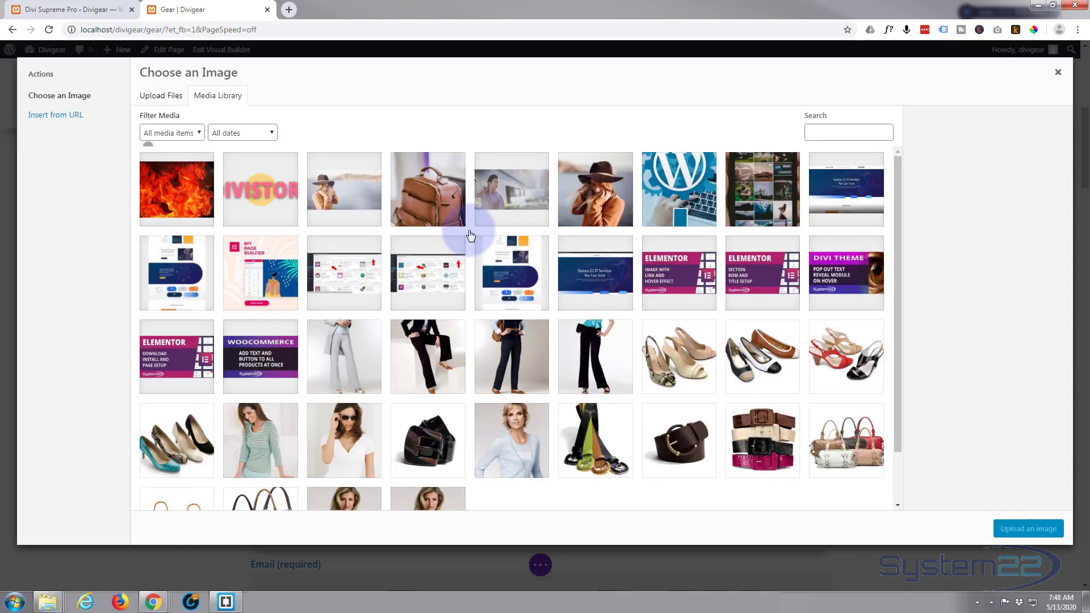
{"action": "left_click", "coordinate": [353, 192]}
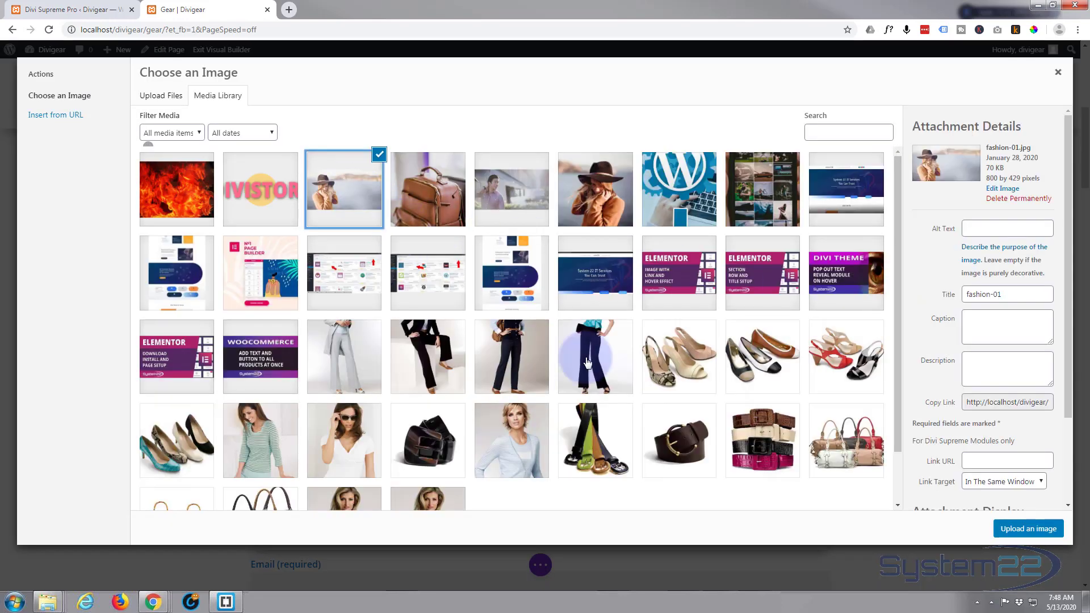
{"action": "left_click", "coordinate": [1029, 528]}
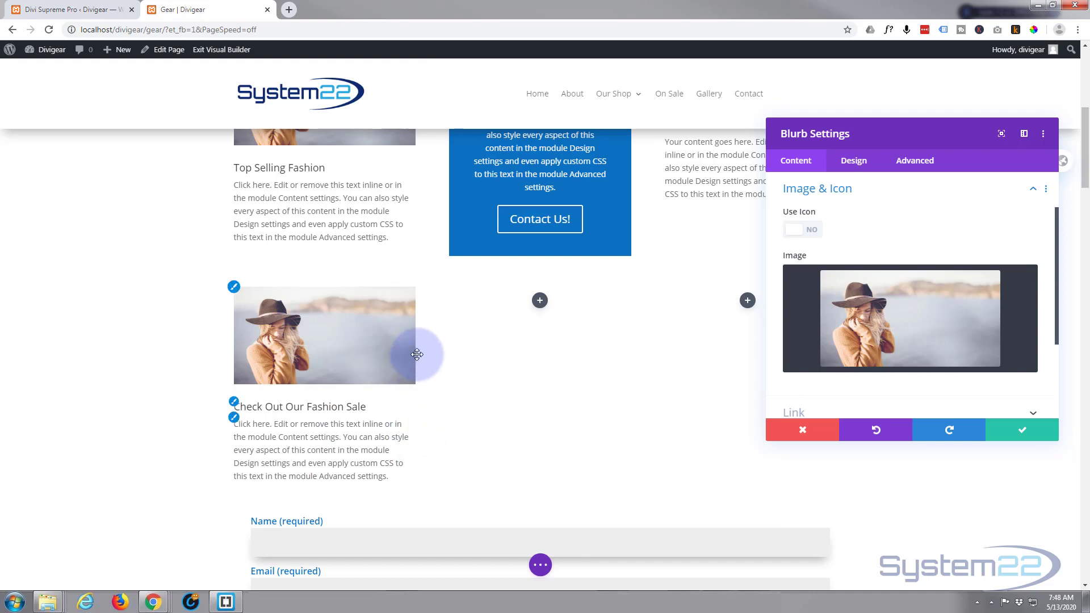
{"action": "left_click", "coordinate": [314, 450]}
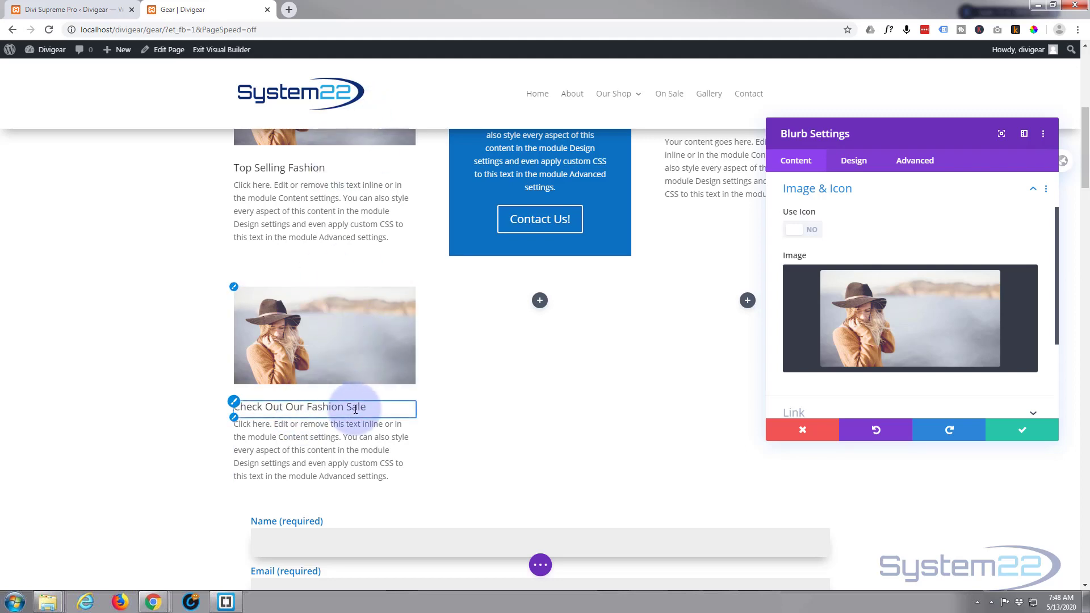
Enable Use Popup in the blurb's visibility settings with Layout as the popup type
{"action": "left_click", "coordinate": [922, 165]}
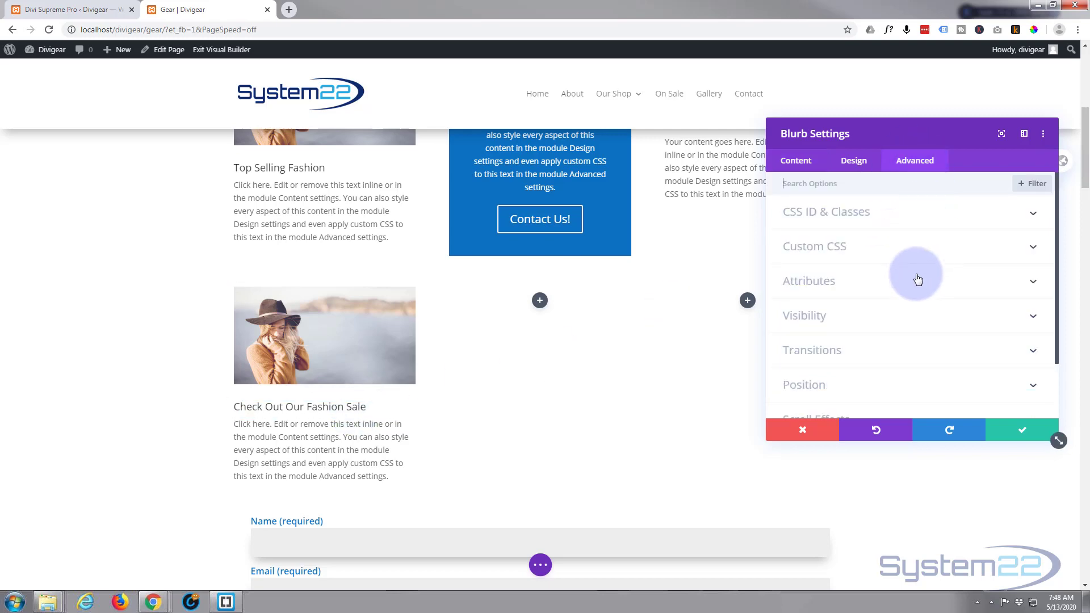
{"action": "left_click", "coordinate": [91, 10]}
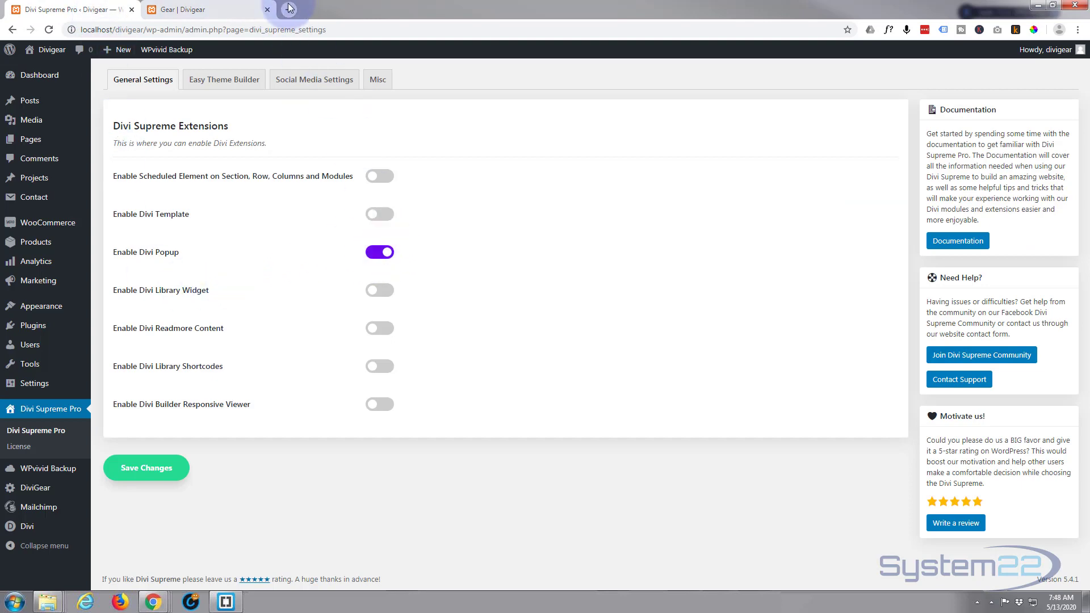
{"action": "left_click", "coordinate": [223, 8]}
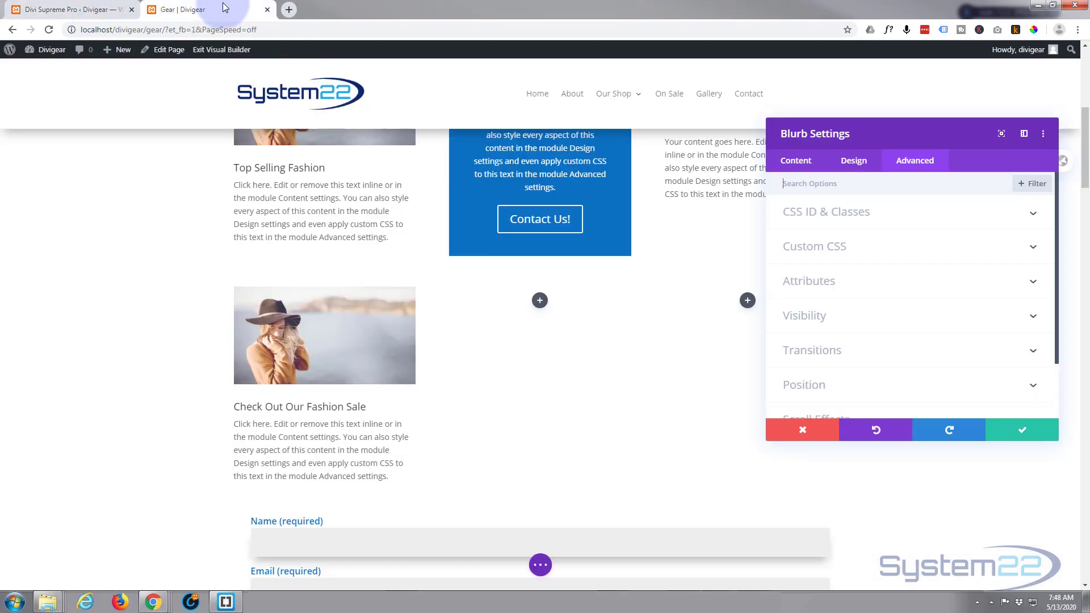
{"action": "left_click", "coordinate": [891, 322]}
{"action": "scroll", "coordinate": [891, 312], "scroll_direction": "down", "scroll_amount": 5}
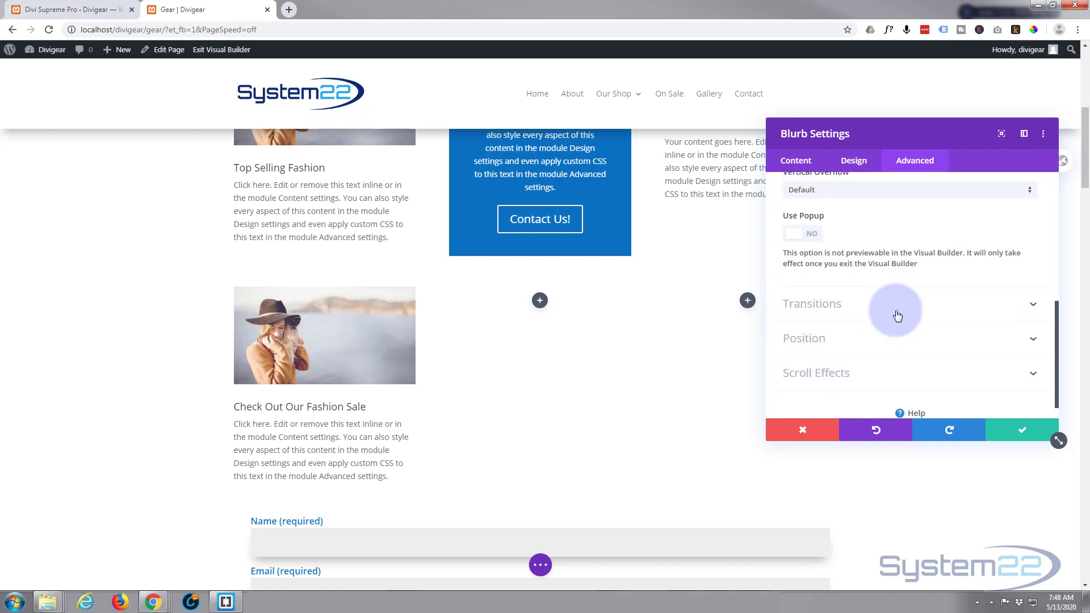
{"action": "left_click", "coordinate": [816, 227]}
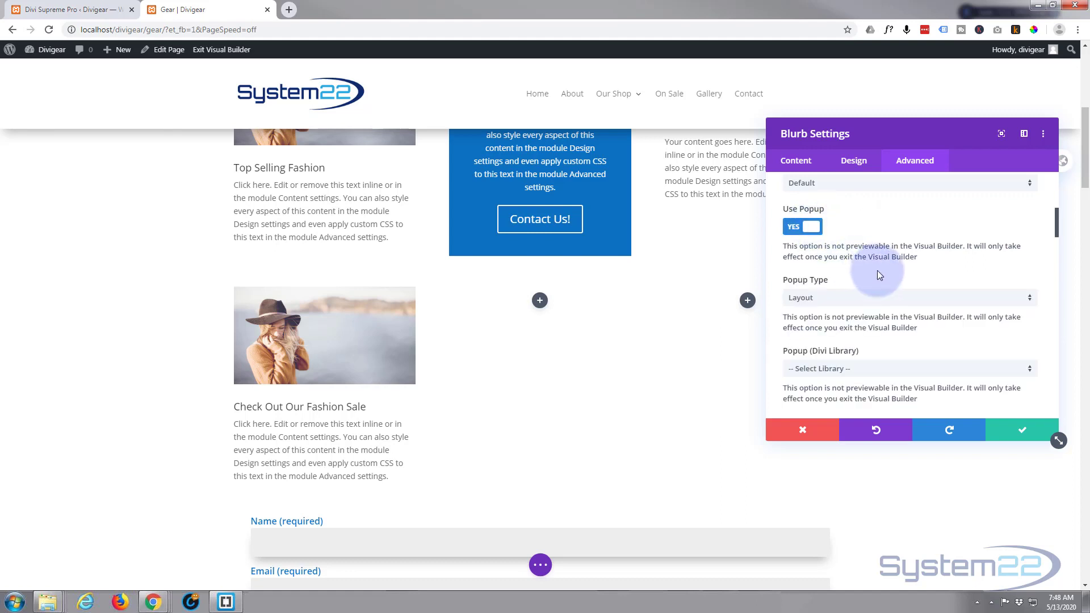
{"action": "left_click", "coordinate": [843, 300]}
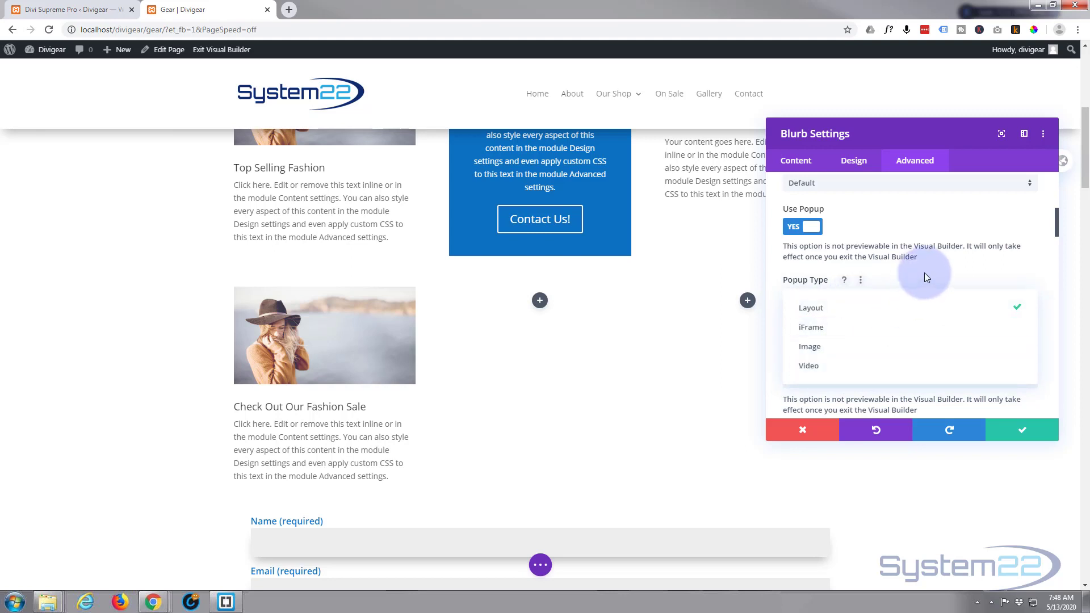
{"action": "left_click", "coordinate": [826, 311]}
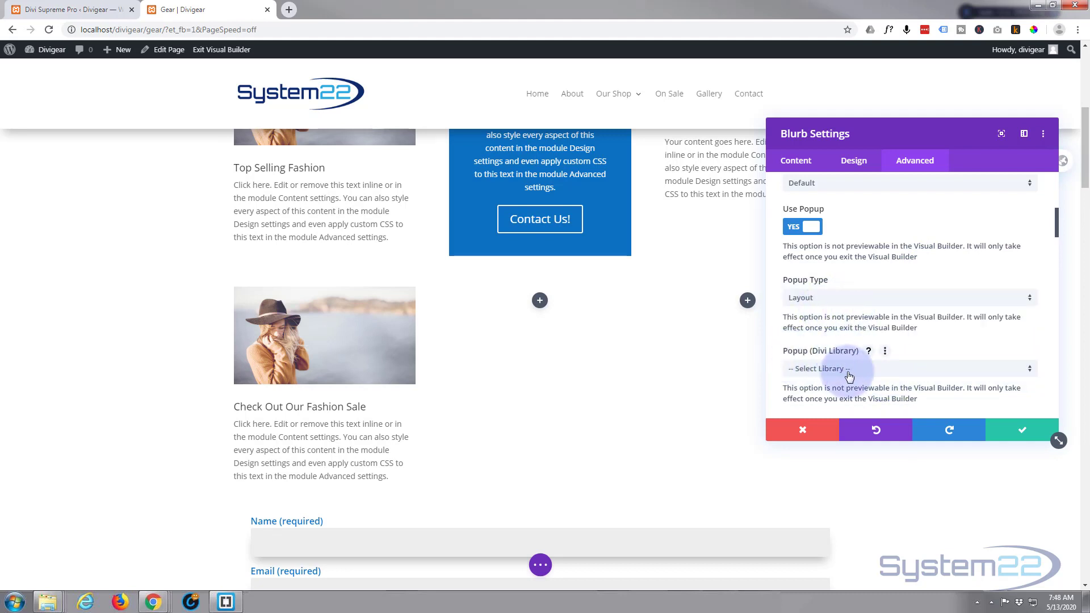
Open the Divi Library in the WordPress admin, look through its saved layouts and return to the Gear page
{"action": "left_click", "coordinate": [50, 10]}
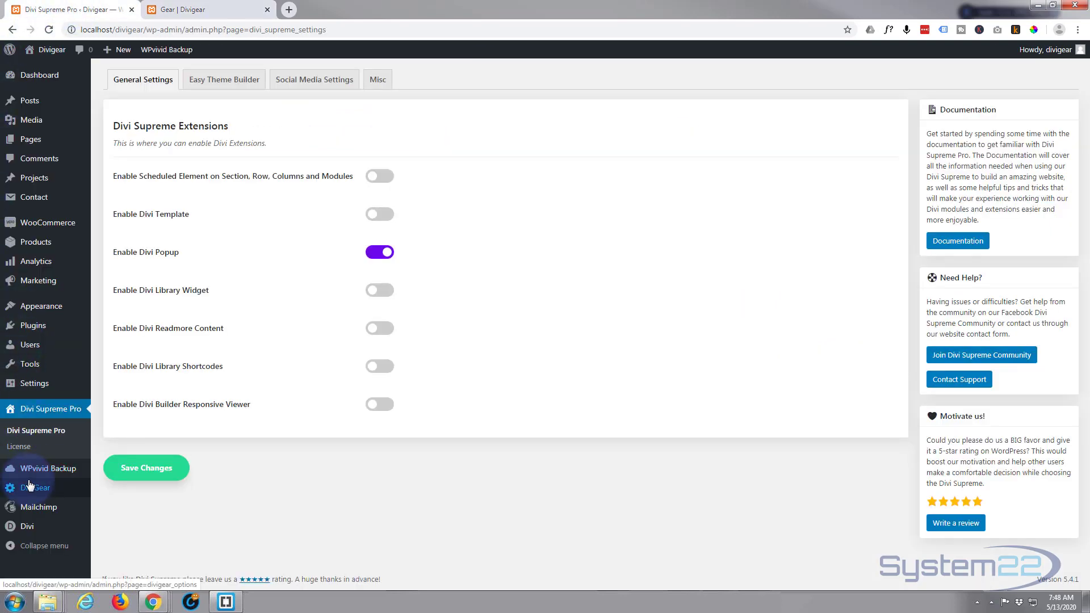
{"action": "mouse_move", "coordinate": [26, 528]}
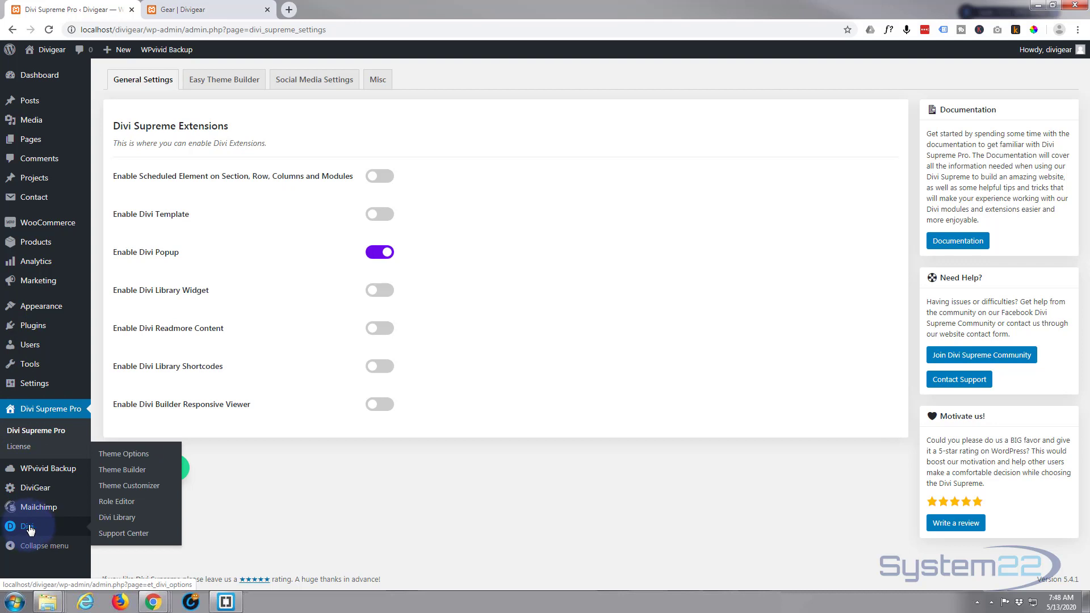
{"action": "left_click", "coordinate": [118, 518]}
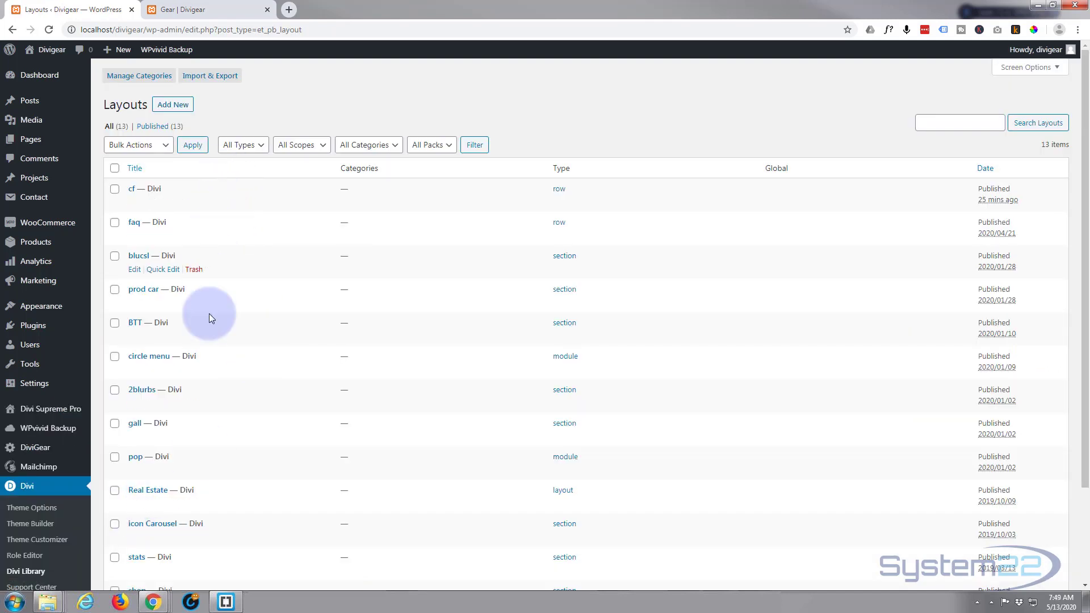
{"action": "scroll", "coordinate": [210, 418], "scroll_direction": "down", "scroll_amount": 3}
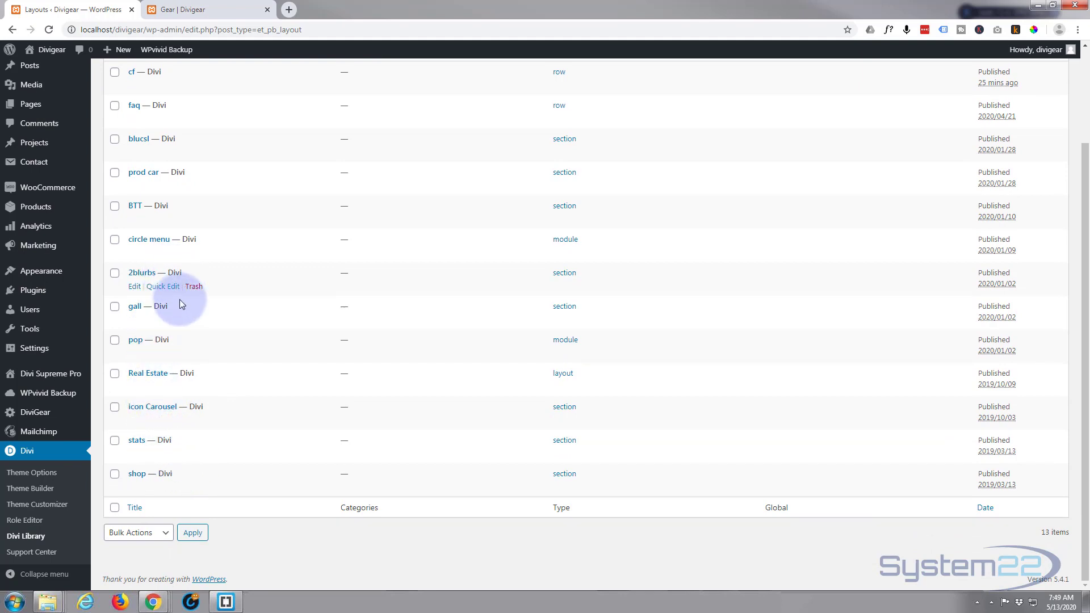
{"action": "scroll", "coordinate": [183, 305], "scroll_direction": "up", "scroll_amount": 1}
{"action": "scroll", "coordinate": [185, 308], "scroll_direction": "up", "scroll_amount": 1}
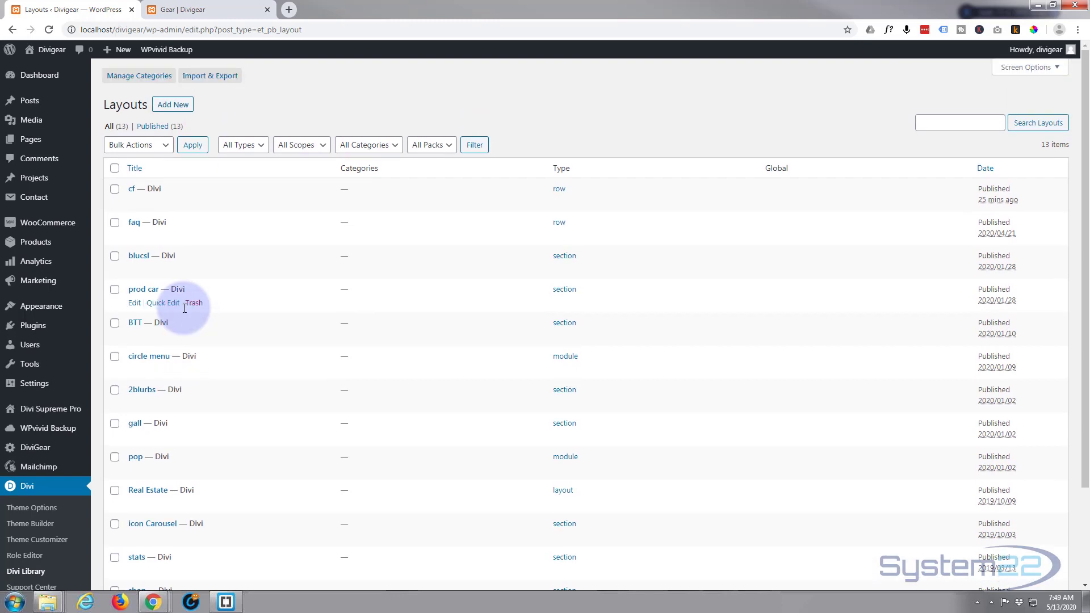
{"action": "scroll", "coordinate": [183, 309], "scroll_direction": "down", "scroll_amount": 2}
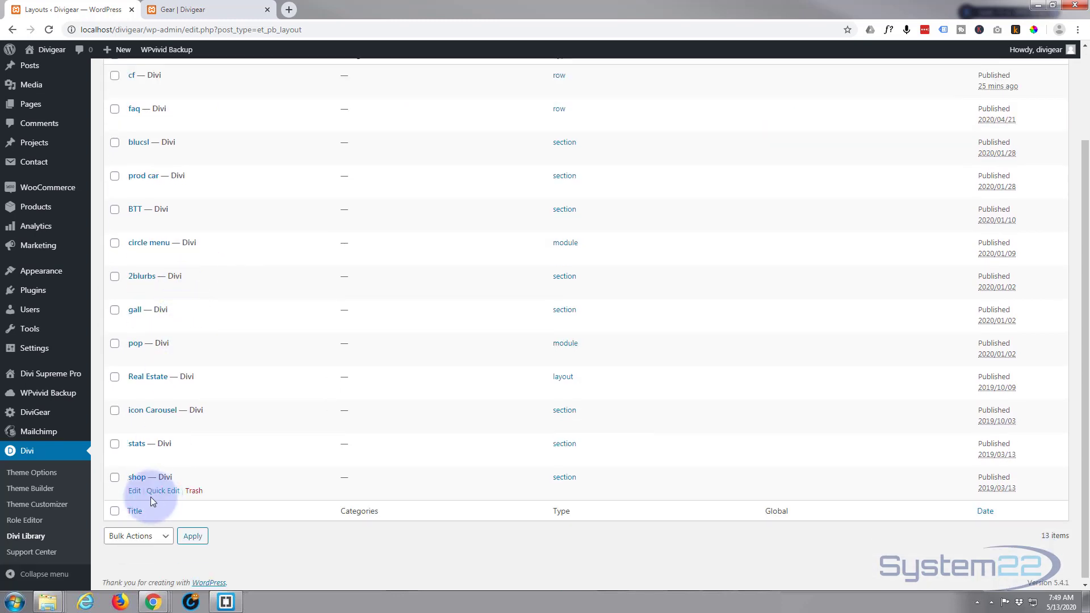
{"action": "left_click", "coordinate": [180, 10]}
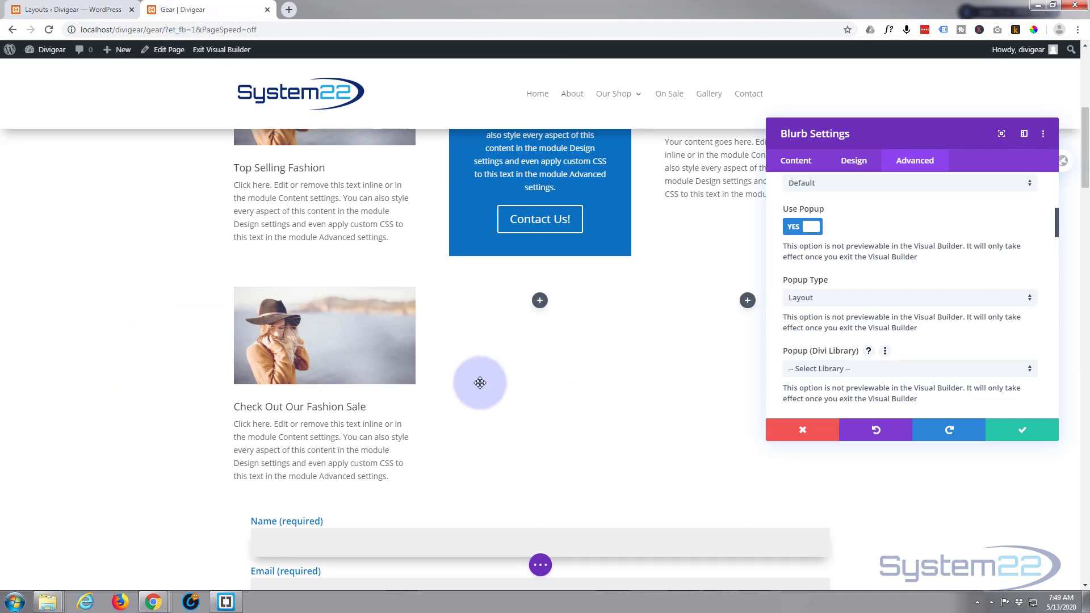
Choose the "shop" library layout as the blurb's popup content
{"action": "scroll", "coordinate": [479, 382], "scroll_direction": "down", "scroll_amount": 6}
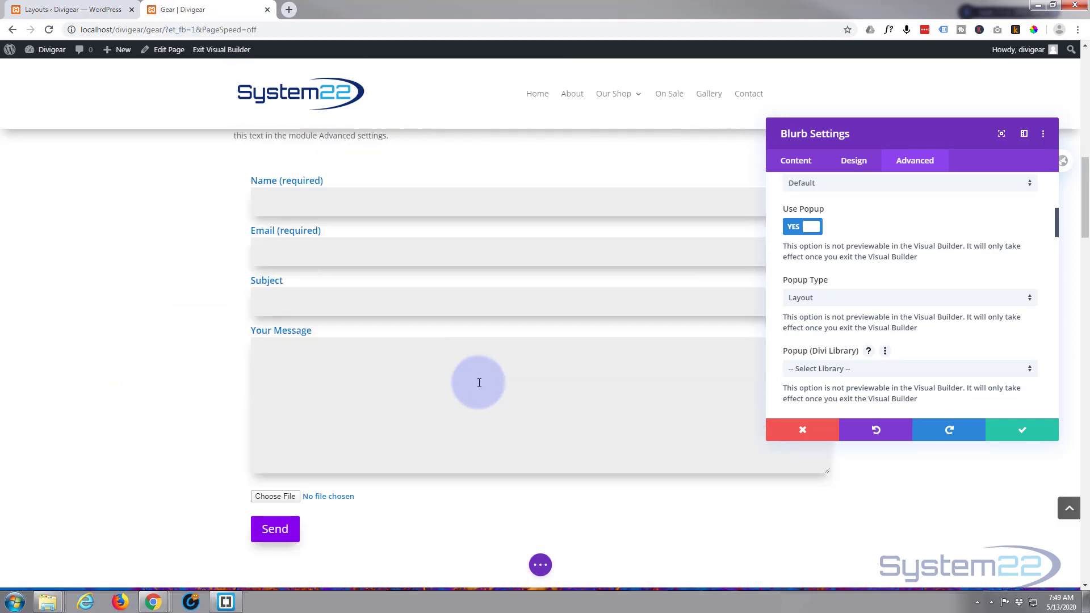
{"action": "scroll", "coordinate": [479, 382], "scroll_direction": "up", "scroll_amount": 7}
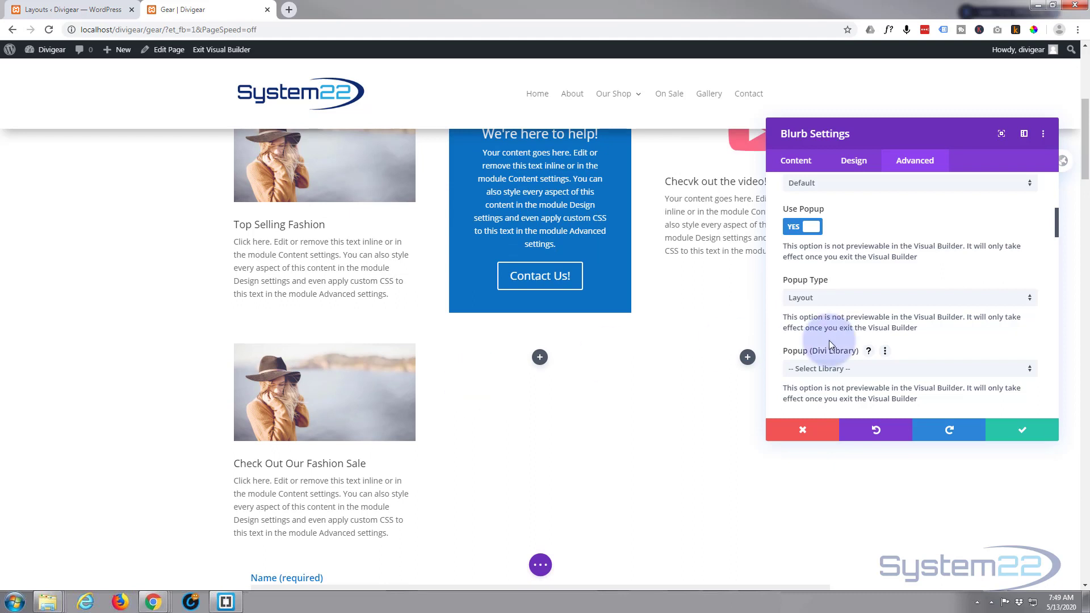
{"action": "left_click", "coordinate": [859, 372]}
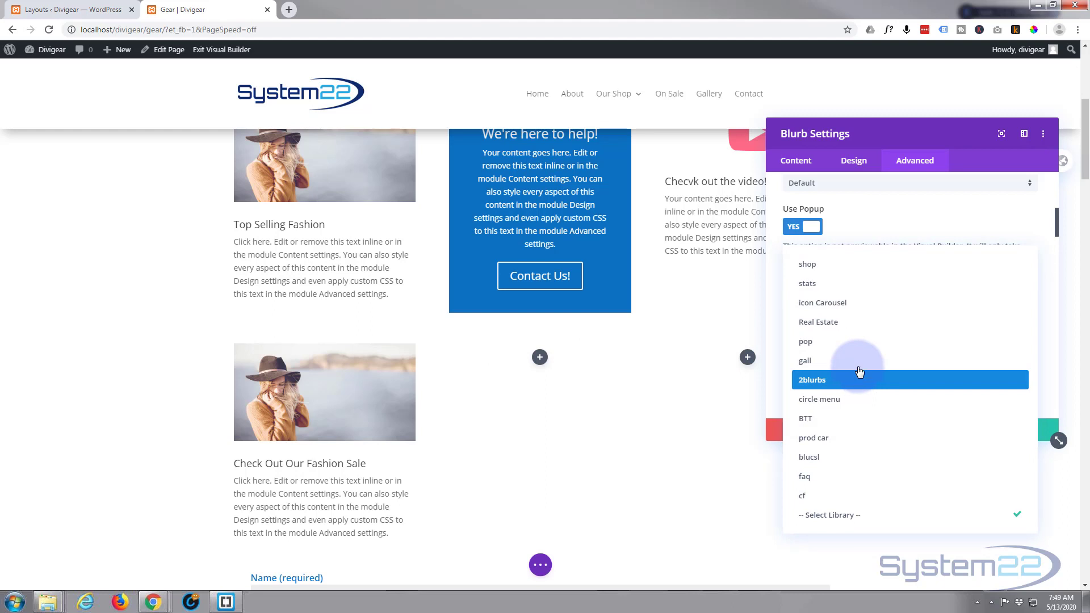
{"action": "left_click", "coordinate": [815, 269]}
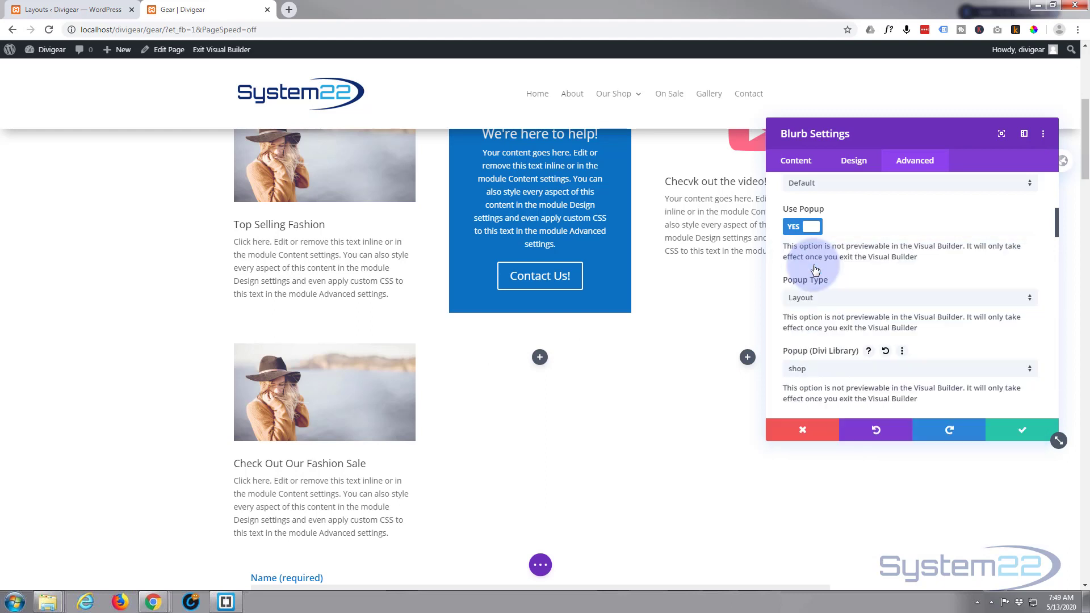
Examine the popup's trigger choices and its close-trigger, auto-close and animation settings
{"action": "scroll", "coordinate": [879, 335], "scroll_direction": "down", "scroll_amount": 3}
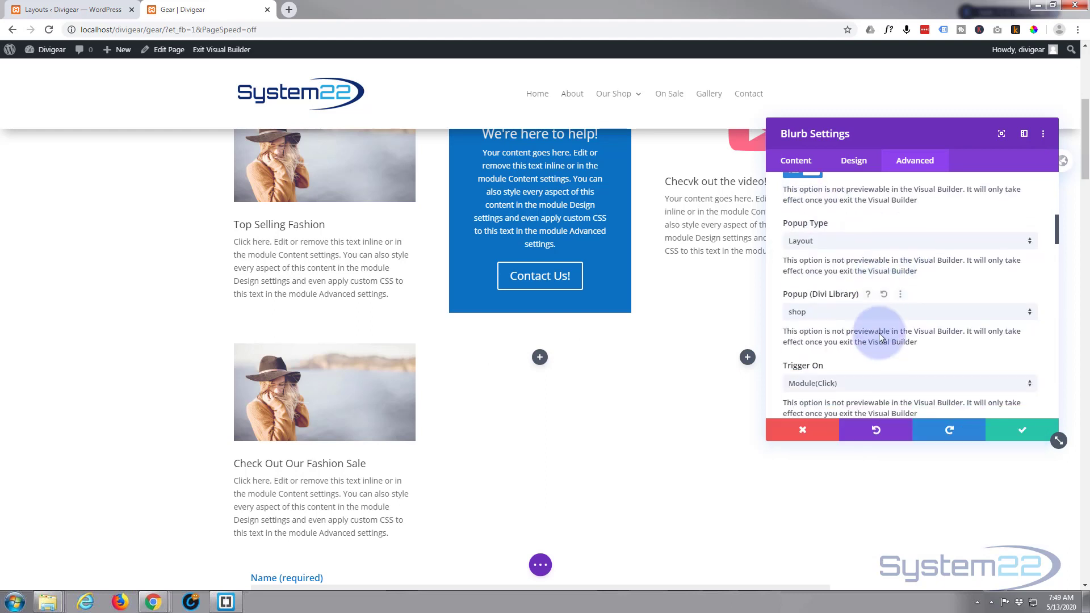
{"action": "scroll", "coordinate": [879, 333], "scroll_direction": "down", "scroll_amount": 1}
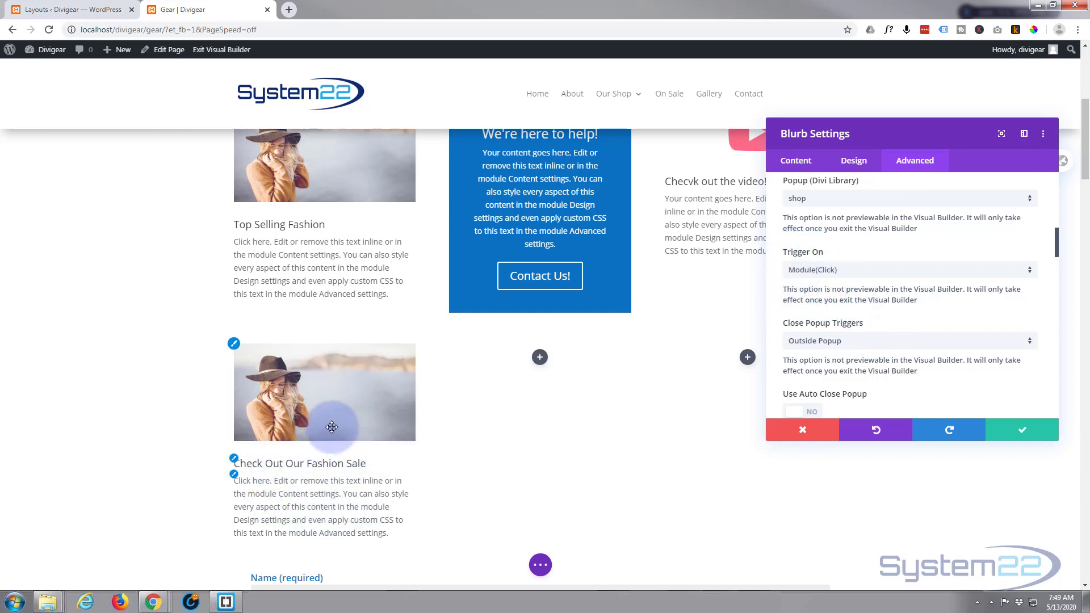
{"action": "left_click", "coordinate": [892, 271]}
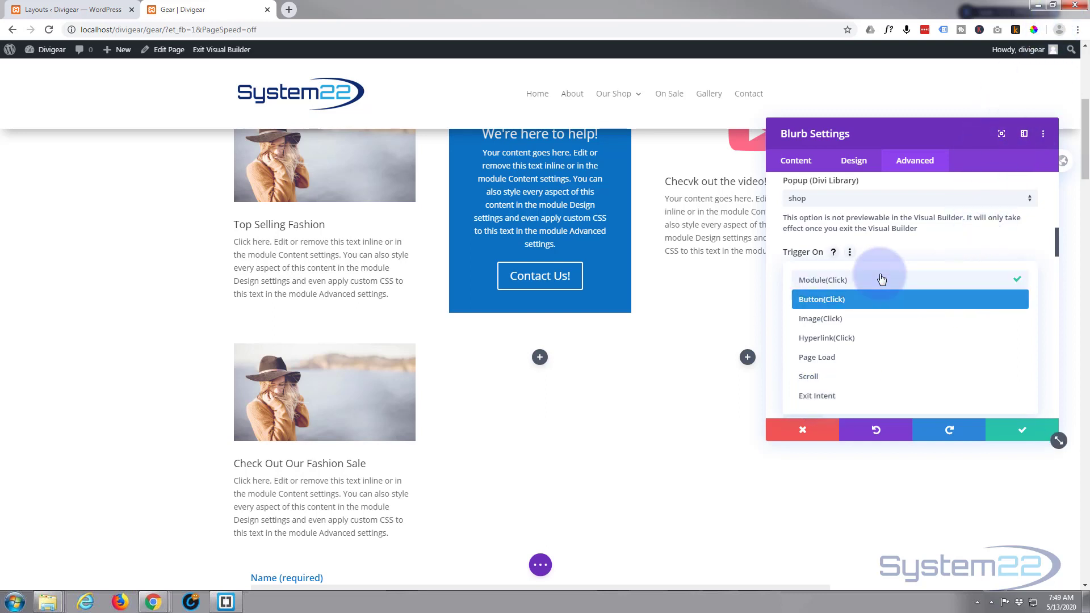
{"action": "left_click", "coordinate": [896, 250]}
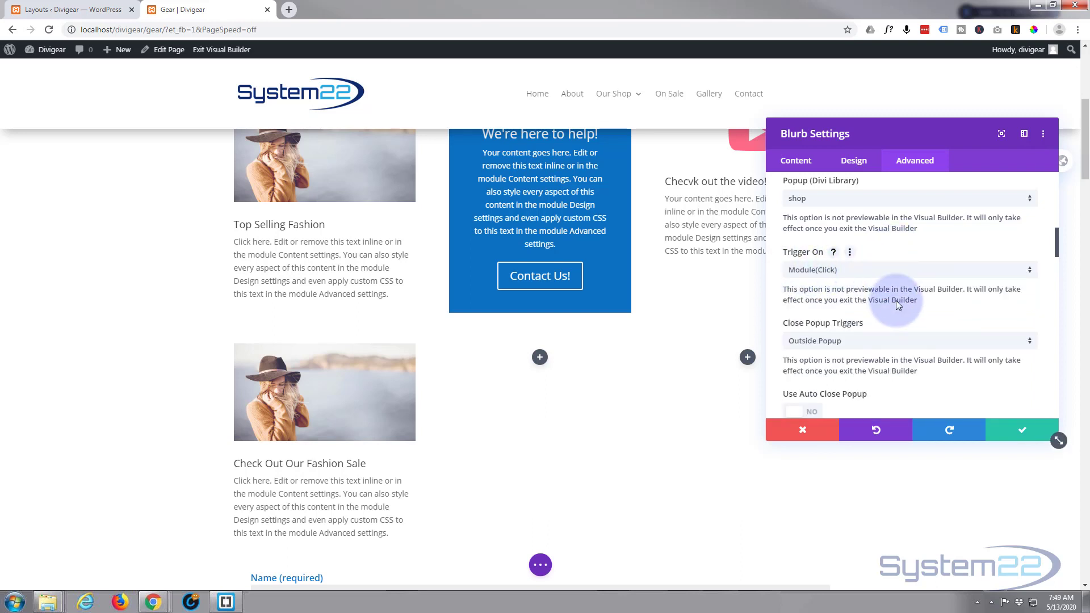
{"action": "scroll", "coordinate": [896, 301], "scroll_direction": "down", "scroll_amount": 1}
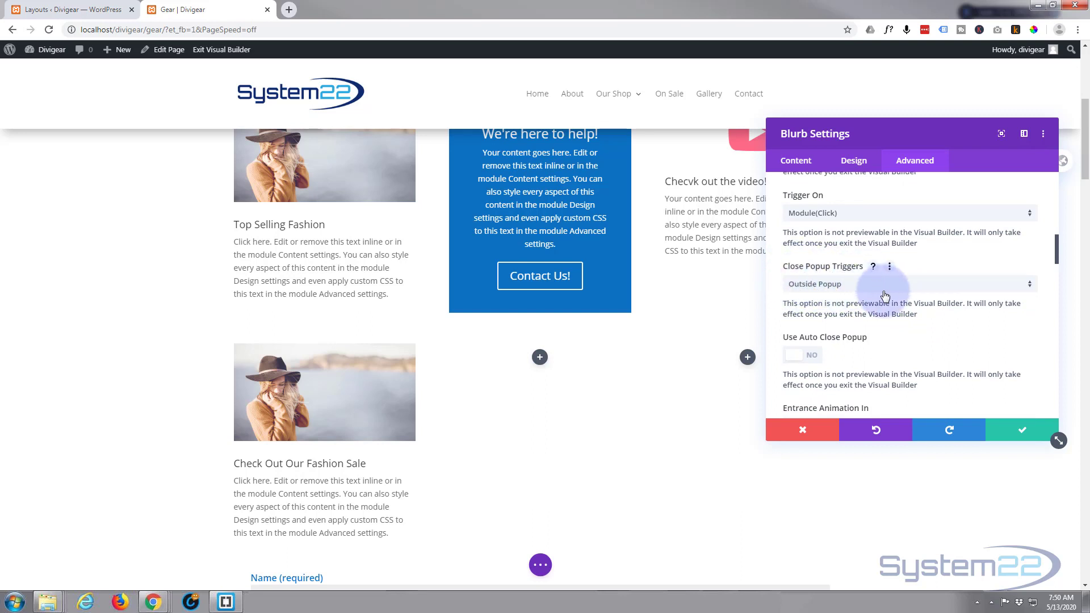
{"action": "scroll", "coordinate": [887, 294], "scroll_direction": "down", "scroll_amount": 1}
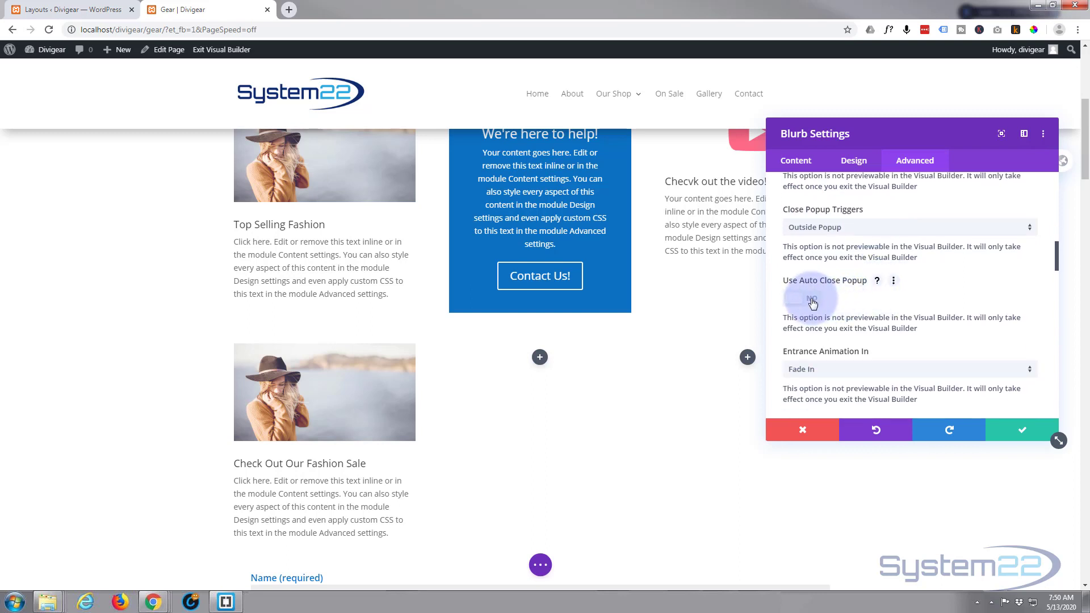
{"action": "scroll", "coordinate": [871, 295], "scroll_direction": "down", "scroll_amount": 1}
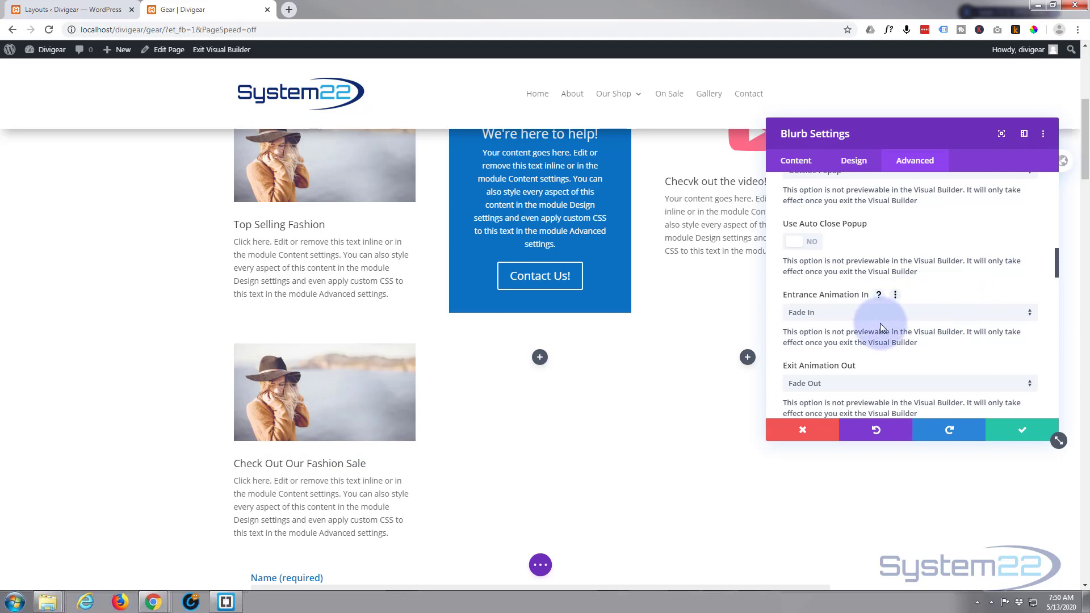
{"action": "scroll", "coordinate": [880, 328], "scroll_direction": "down", "scroll_amount": 1}
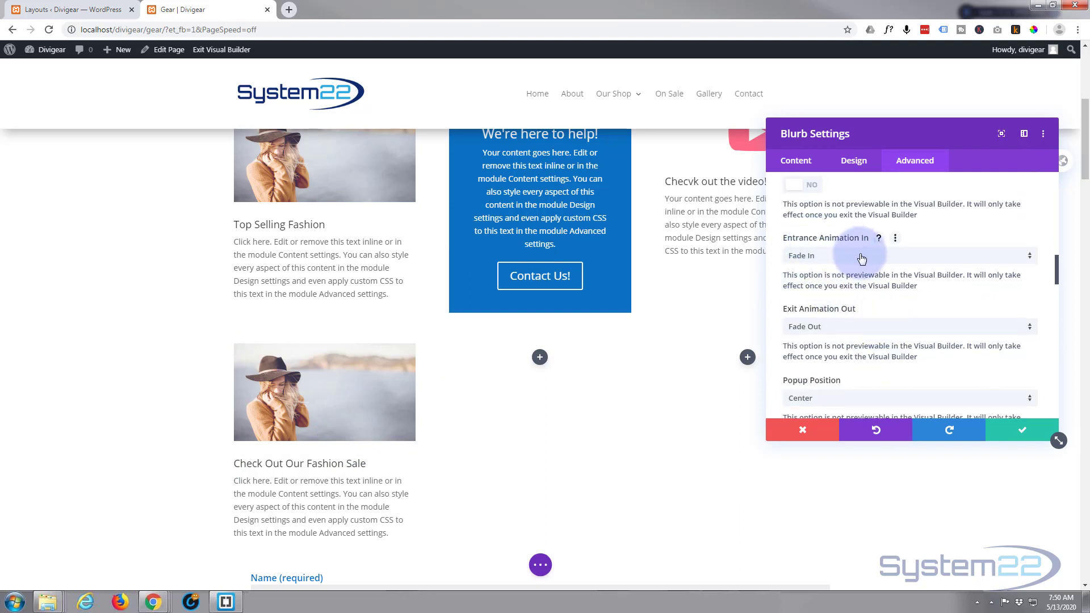
Set the popup's entrance animation to Tada and its exit animation to Fade Out Down Big
{"action": "left_click", "coordinate": [863, 257]}
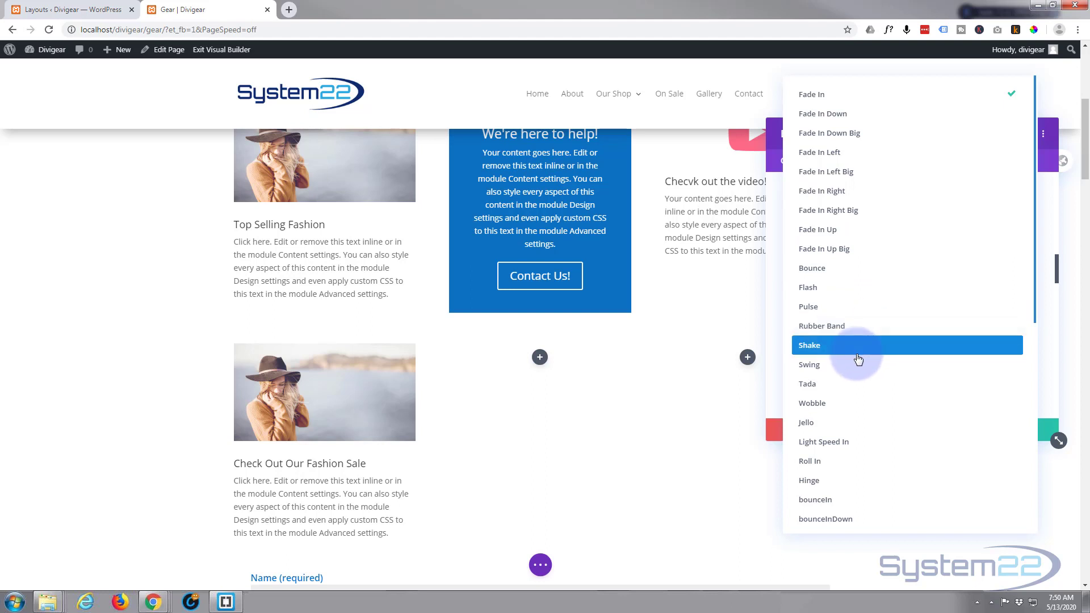
{"action": "left_click", "coordinate": [833, 389]}
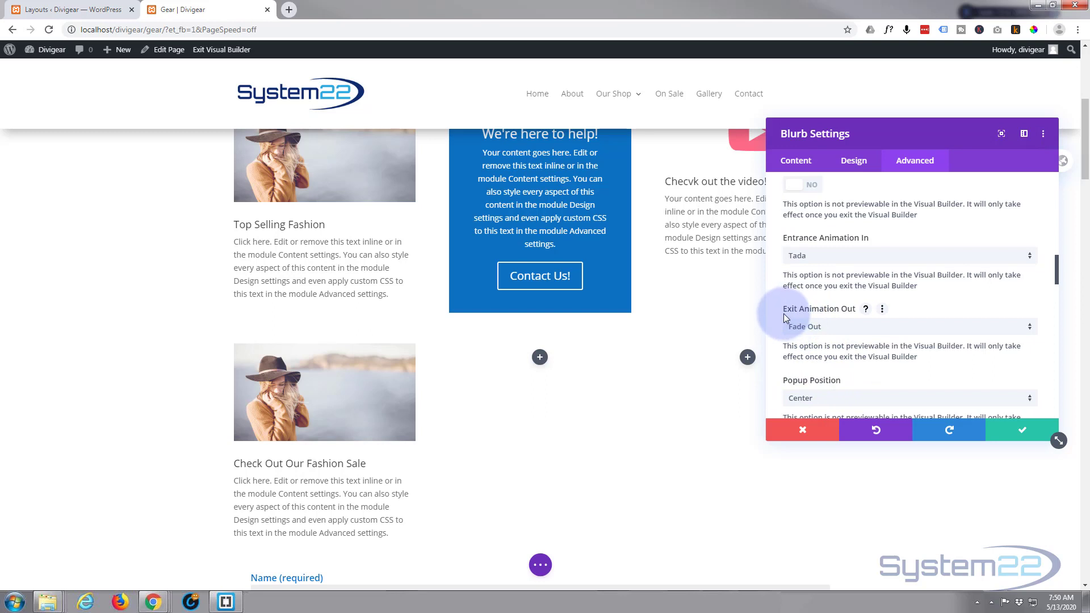
{"action": "left_click", "coordinate": [859, 328]}
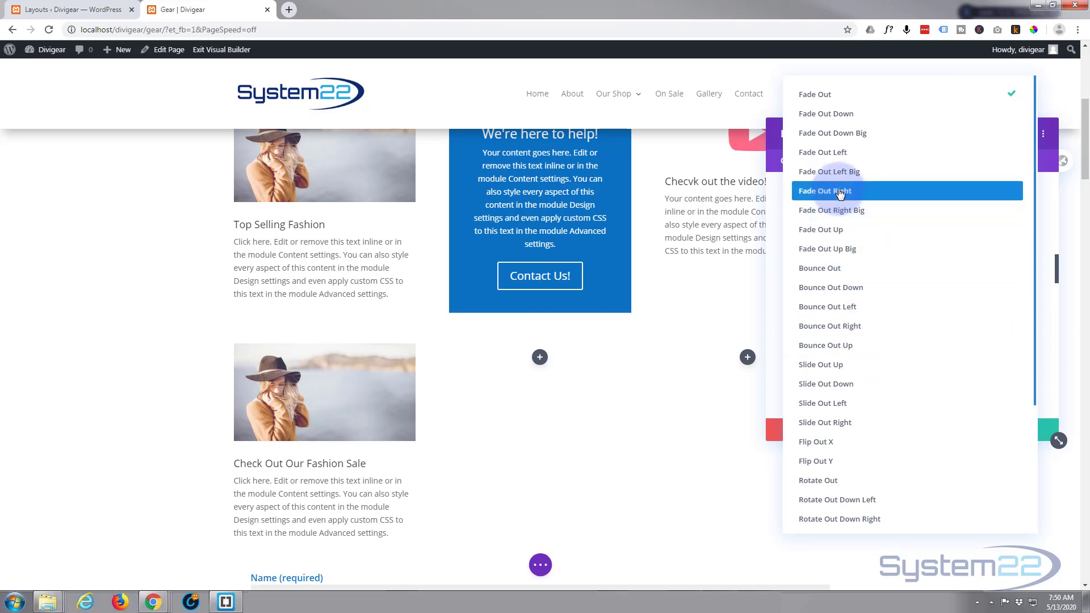
{"action": "left_click", "coordinate": [850, 136]}
{"action": "scroll", "coordinate": [883, 322], "scroll_direction": "down", "scroll_amount": 1}
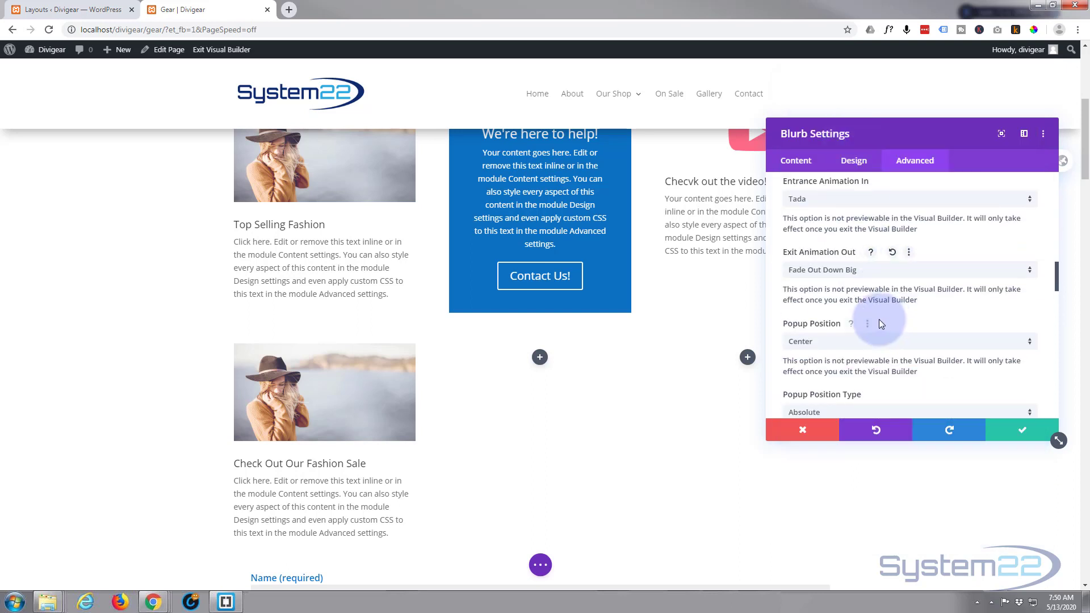
Examine the popup's position, position type, fullwidth, maximum width and overlay settings
{"action": "scroll", "coordinate": [879, 319], "scroll_direction": "down", "scroll_amount": 1}
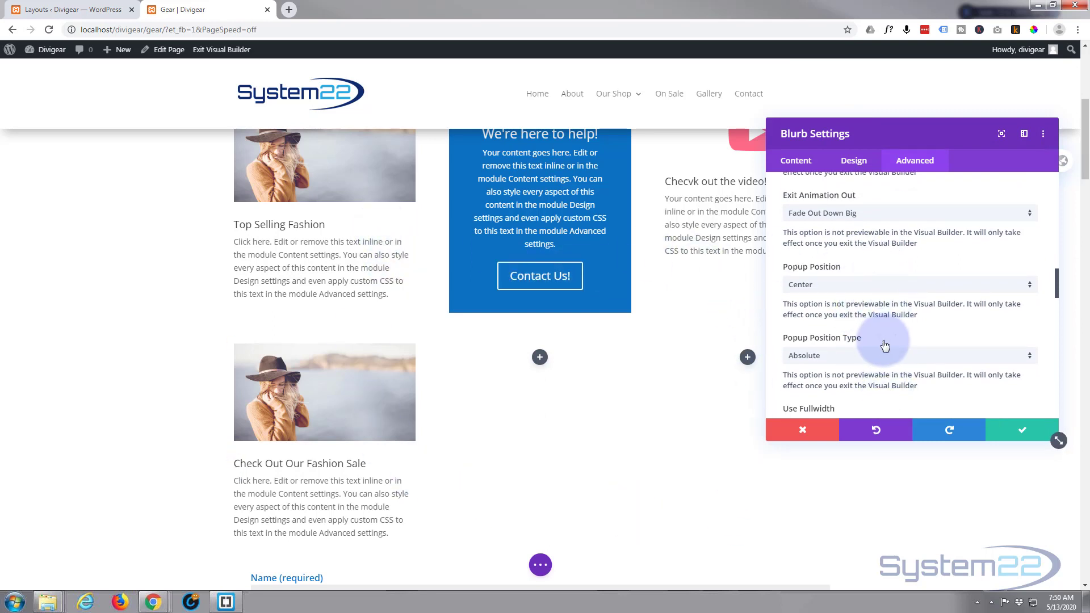
{"action": "scroll", "coordinate": [881, 332], "scroll_direction": "down", "scroll_amount": 1}
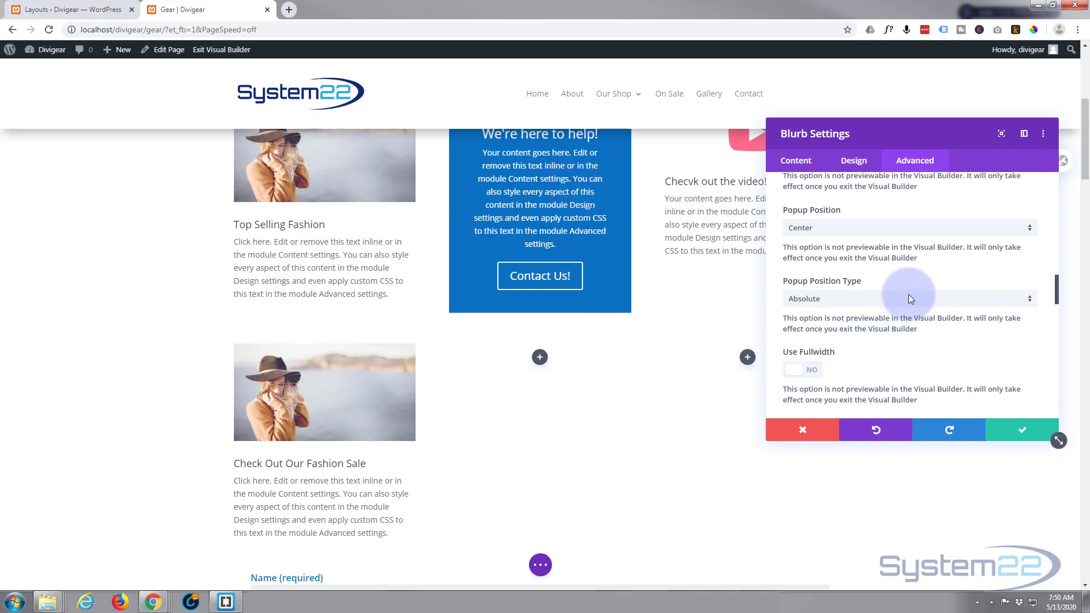
{"action": "scroll", "coordinate": [895, 295], "scroll_direction": "down", "scroll_amount": 2}
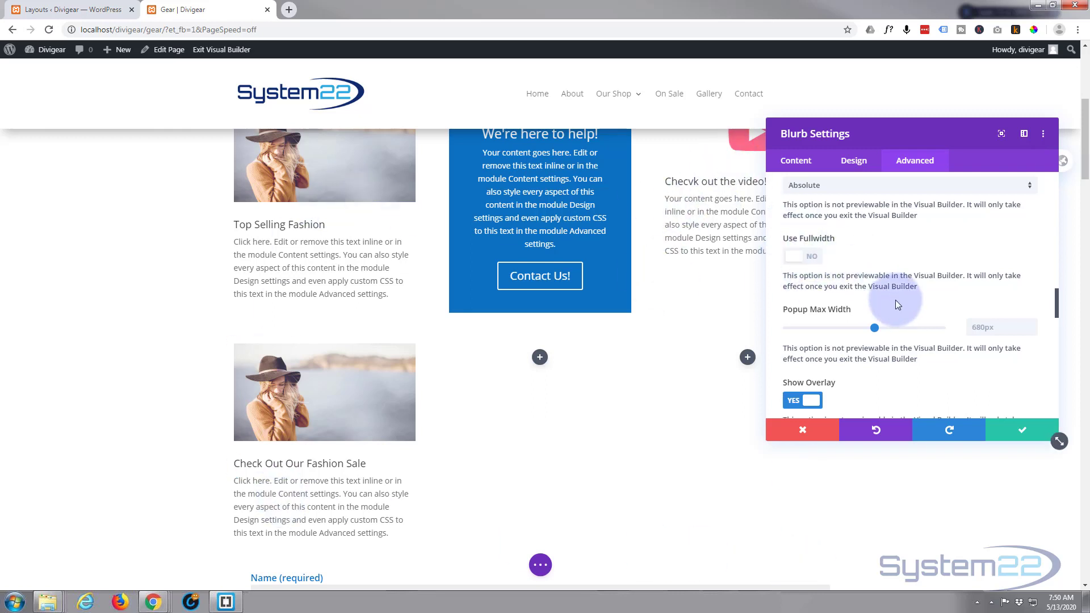
{"action": "scroll", "coordinate": [904, 298], "scroll_direction": "down", "scroll_amount": 1}
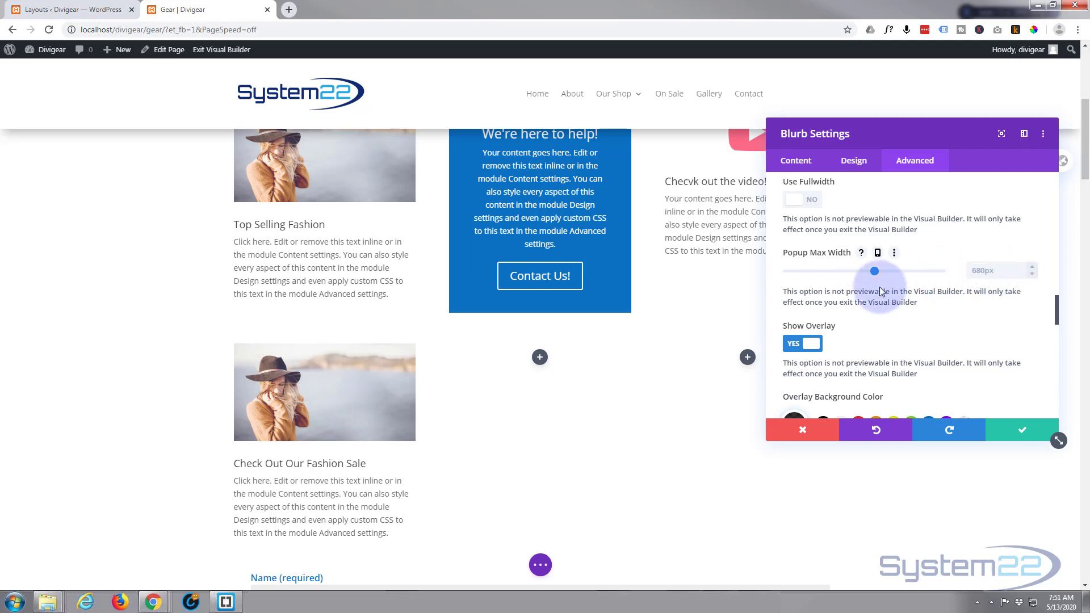
{"action": "scroll", "coordinate": [872, 294], "scroll_direction": "down", "scroll_amount": 1}
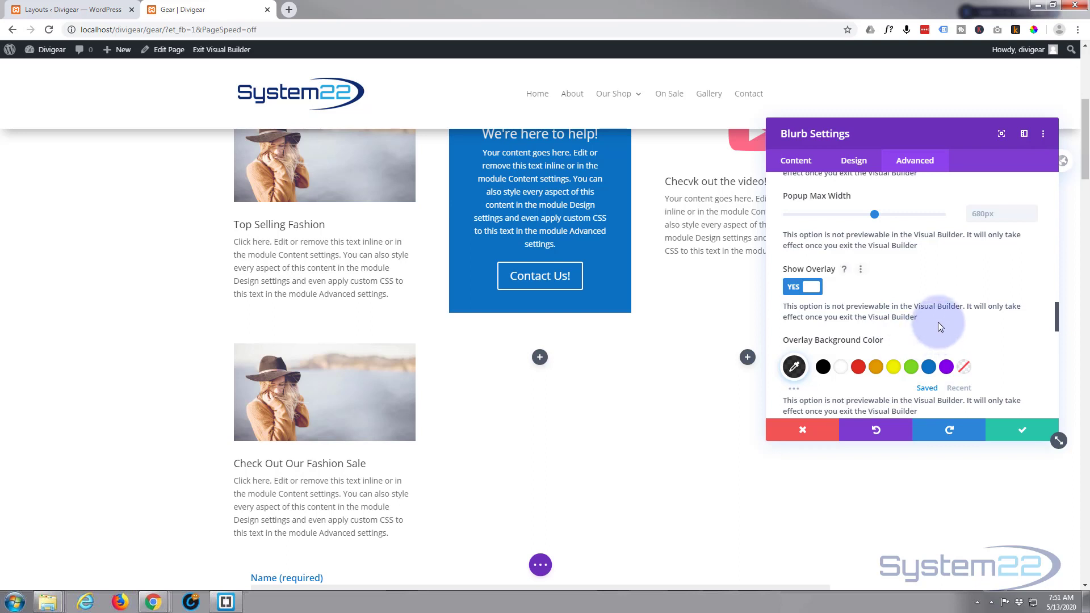
{"action": "scroll", "coordinate": [938, 322], "scroll_direction": "down", "scroll_amount": 1}
{"action": "scroll", "coordinate": [873, 301], "scroll_direction": "down", "scroll_amount": 1}
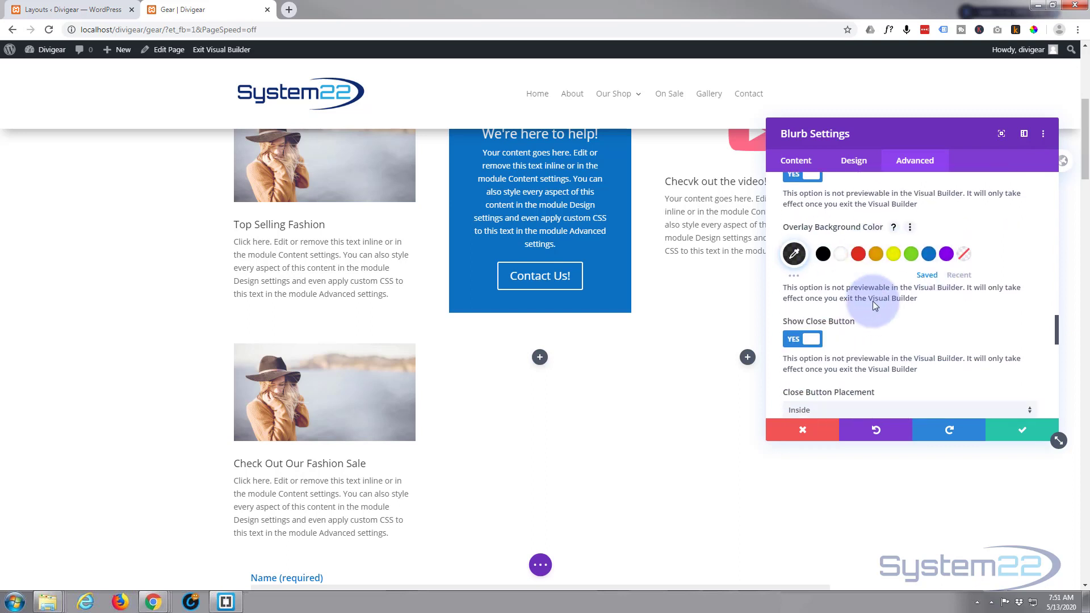
Examine the popup's close-button settings, including placement, icon size, icon choices, background color and icon color
{"action": "scroll", "coordinate": [874, 301], "scroll_direction": "down", "scroll_amount": 1}
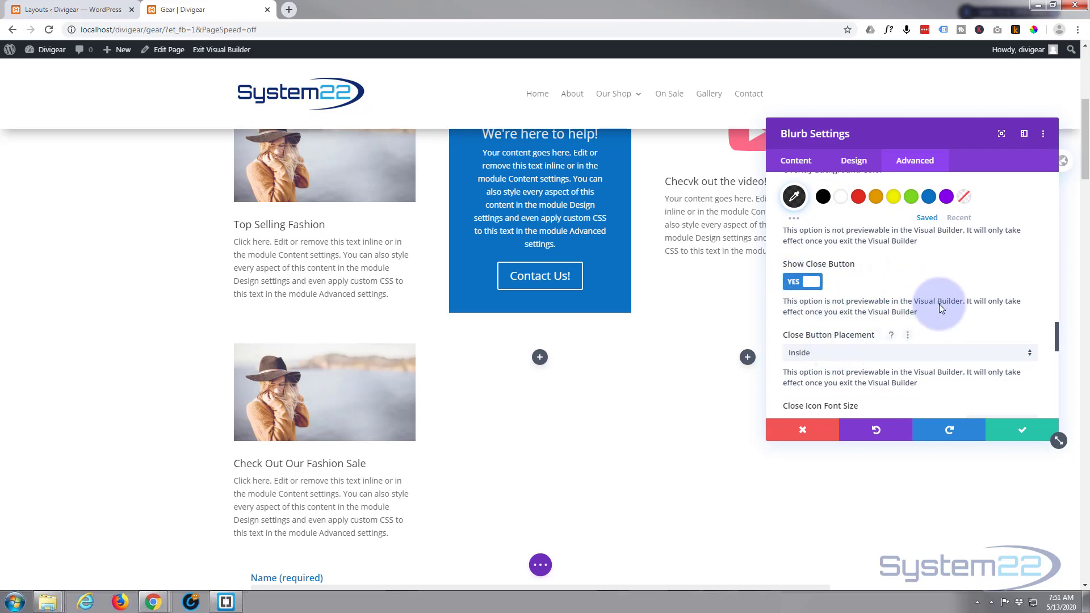
{"action": "scroll", "coordinate": [939, 306], "scroll_direction": "down", "scroll_amount": 1}
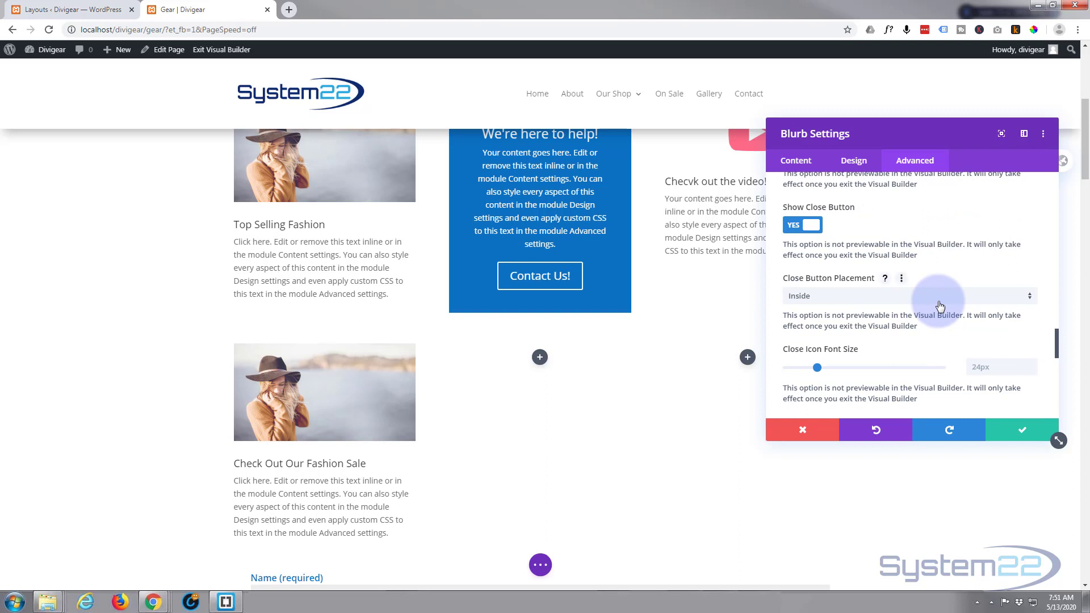
{"action": "scroll", "coordinate": [940, 307], "scroll_direction": "down", "scroll_amount": 1}
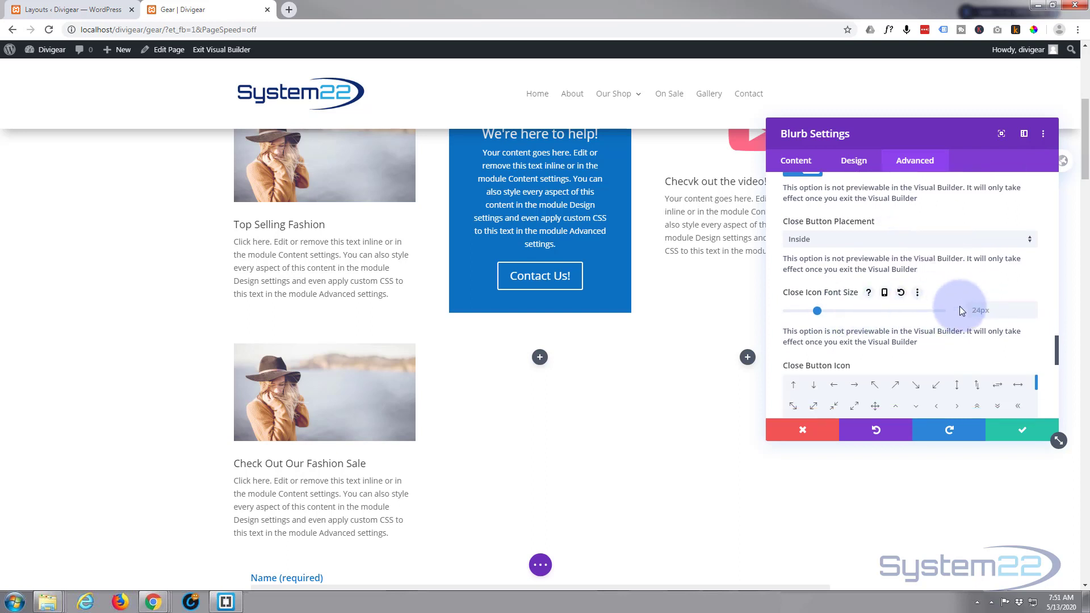
{"action": "scroll", "coordinate": [914, 318], "scroll_direction": "down", "scroll_amount": 2}
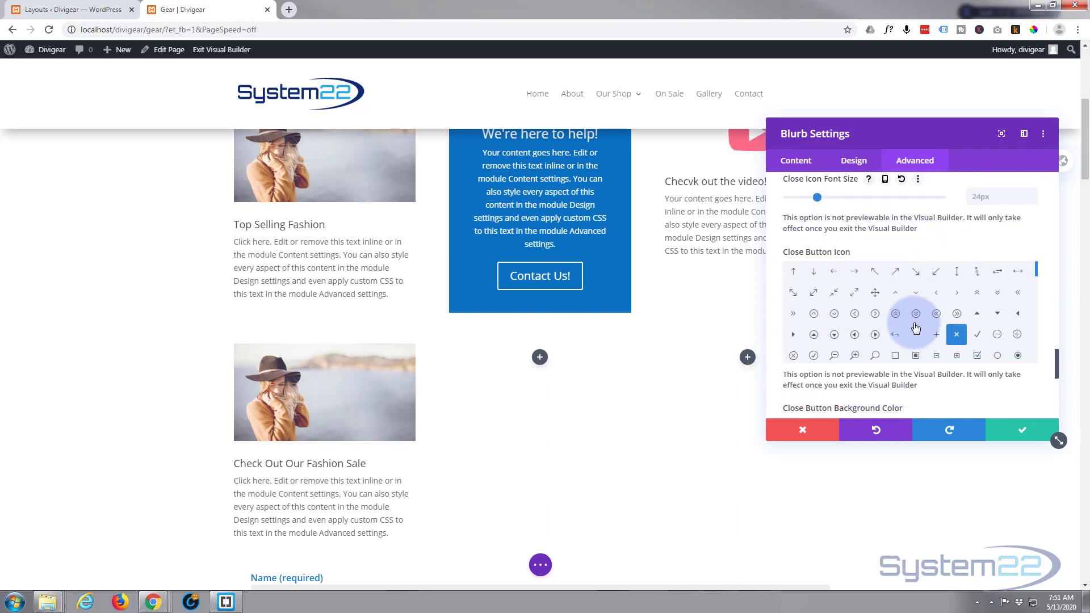
{"action": "left_click", "coordinate": [959, 335]}
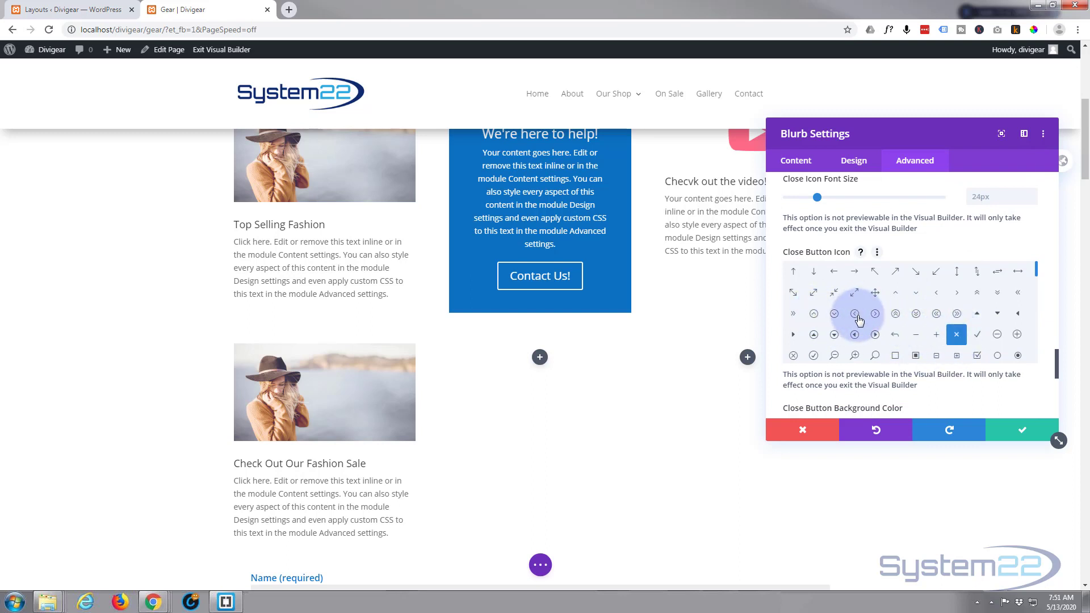
{"action": "scroll", "coordinate": [859, 322], "scroll_direction": "down", "scroll_amount": 3}
{"action": "scroll", "coordinate": [859, 322], "scroll_direction": "down", "scroll_amount": 4}
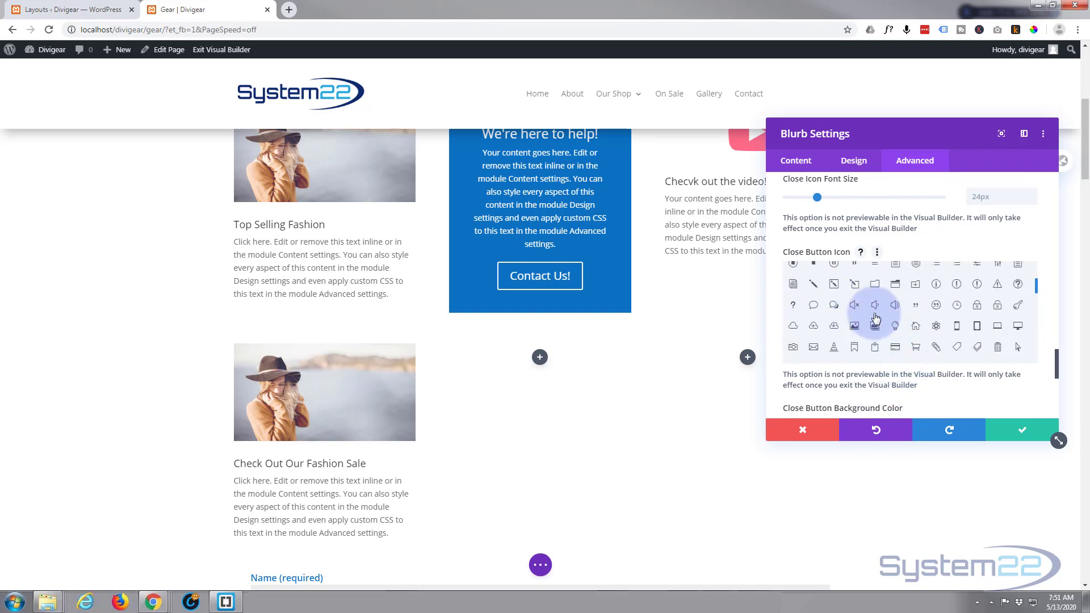
{"action": "scroll", "coordinate": [875, 319], "scroll_direction": "down", "scroll_amount": 3}
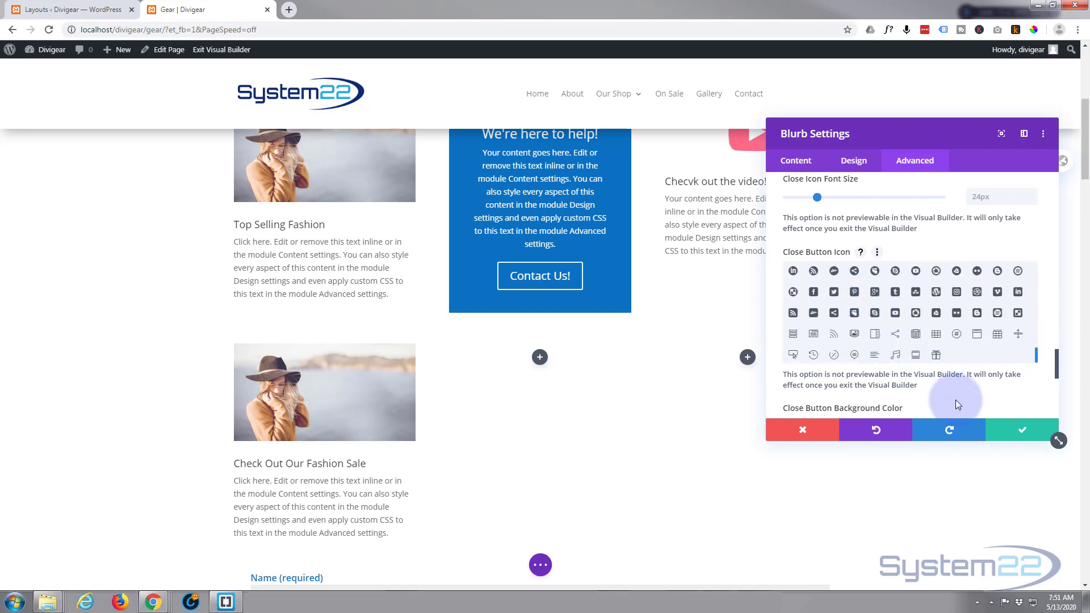
{"action": "scroll", "coordinate": [956, 390], "scroll_direction": "down", "scroll_amount": 2}
{"action": "scroll", "coordinate": [956, 386], "scroll_direction": "down", "scroll_amount": 2}
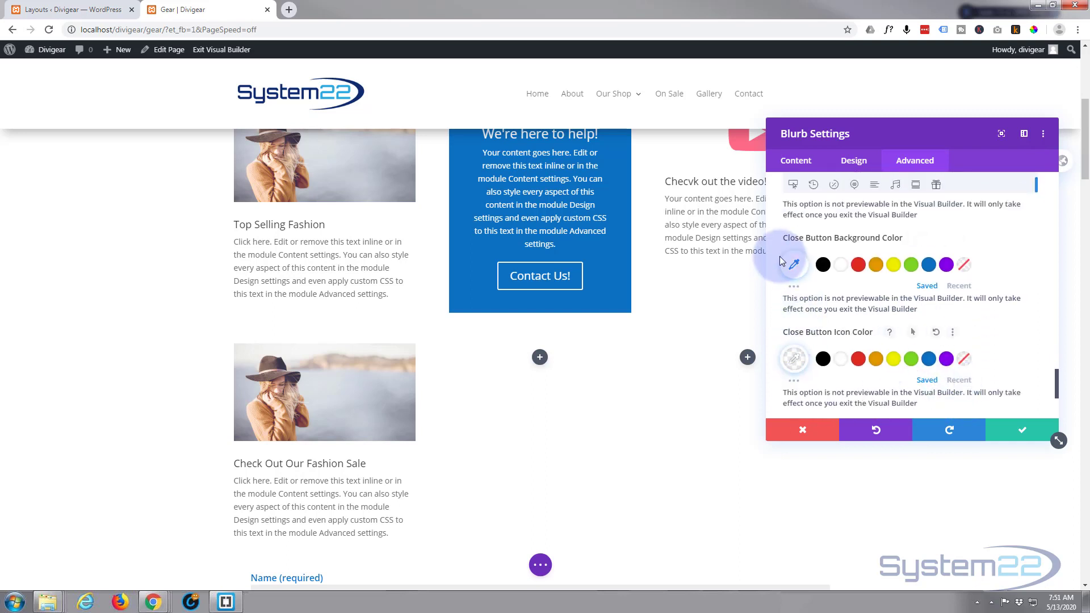
{"action": "scroll", "coordinate": [847, 333], "scroll_direction": "down", "scroll_amount": 3}
{"action": "scroll", "coordinate": [850, 339], "scroll_direction": "down", "scroll_amount": 1}
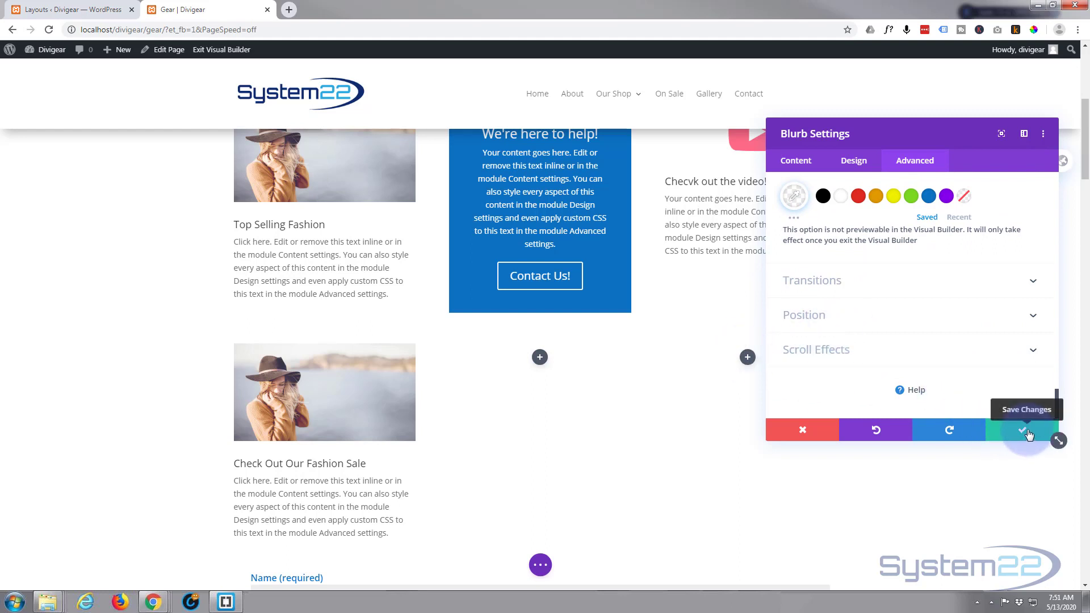
Save the blurb's popup settings and the Gear page, and exit the Visual Builder
{"action": "left_click", "coordinate": [1026, 431]}
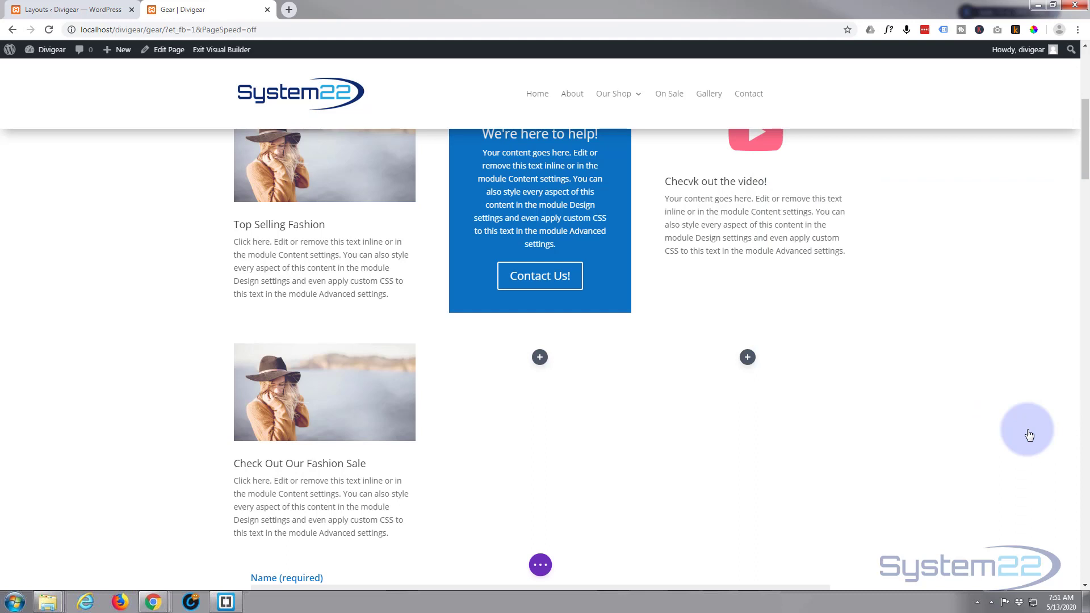
{"action": "left_click", "coordinate": [540, 566]}
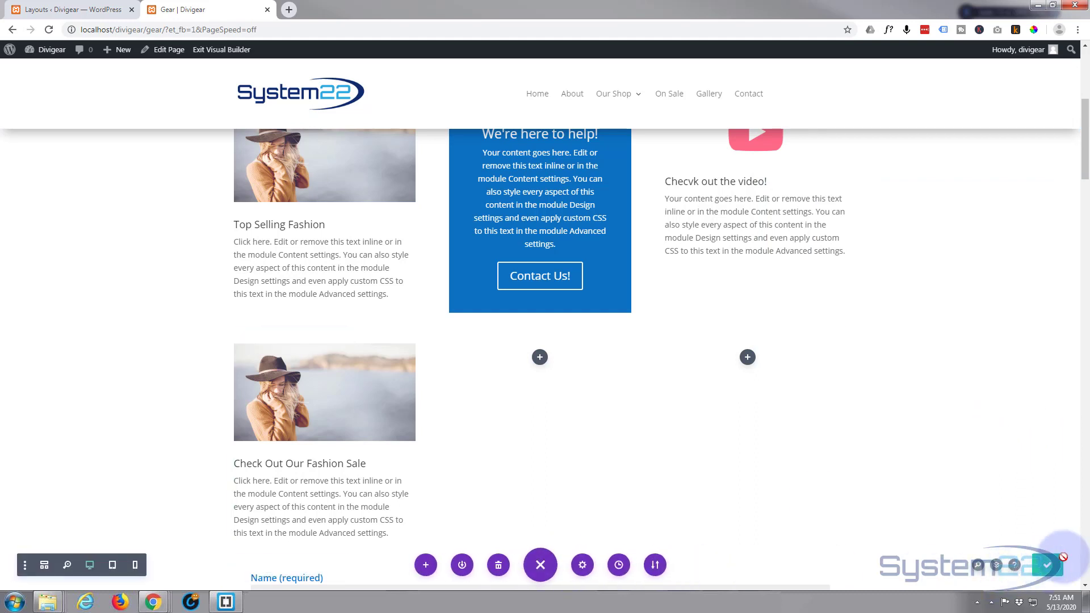
{"action": "left_click", "coordinate": [211, 50]}
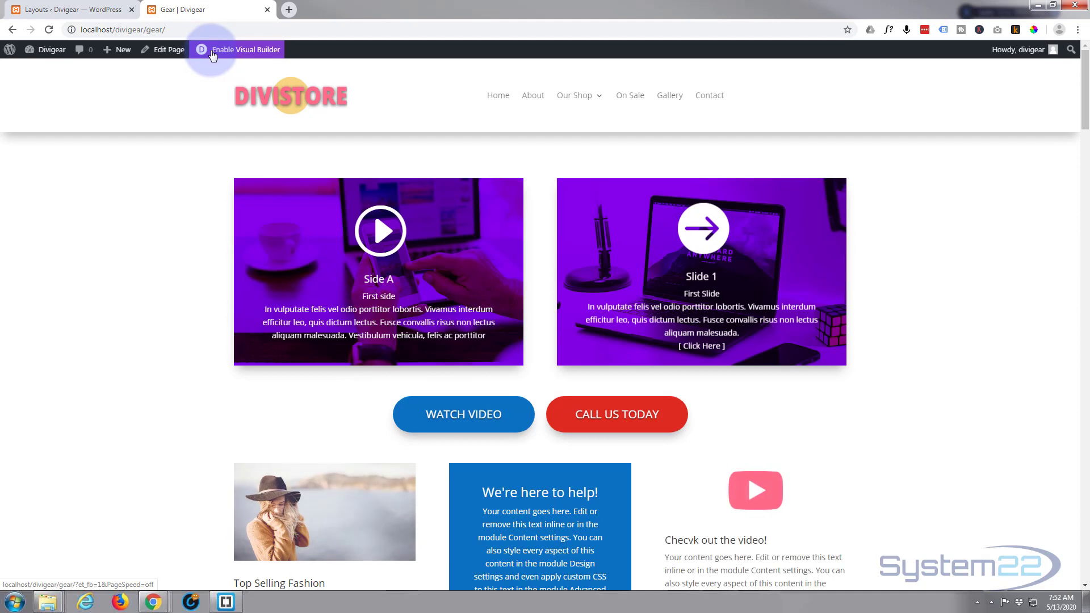
Test the "Check Out Our Fashion Sale" blurb's popup on the live page and close it
{"action": "scroll", "coordinate": [212, 57], "scroll_direction": "down", "scroll_amount": 6}
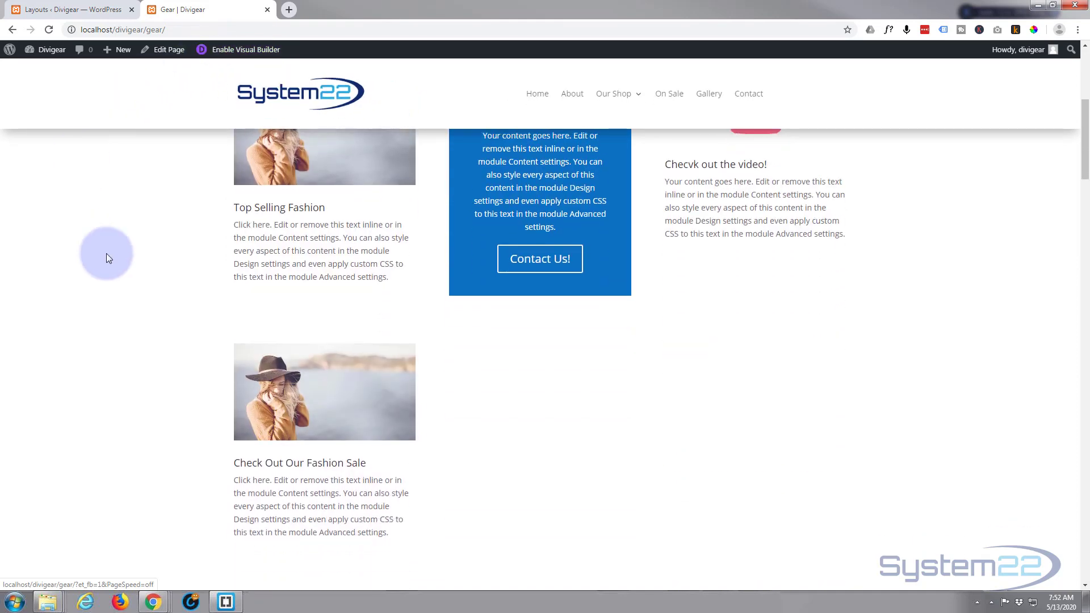
{"action": "scroll", "coordinate": [120, 315], "scroll_direction": "down", "scroll_amount": 2}
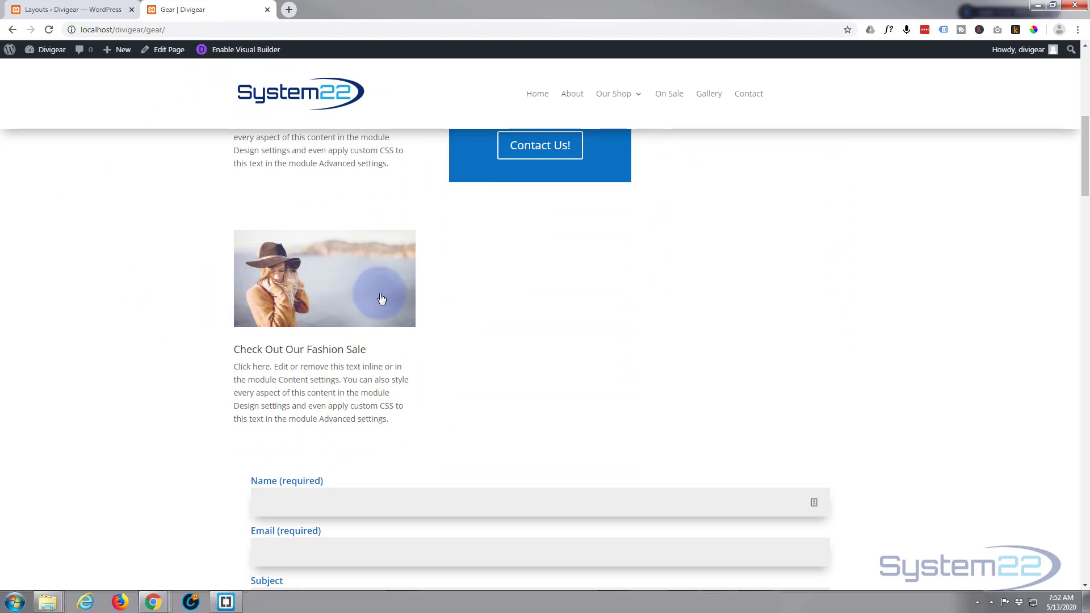
{"action": "left_click", "coordinate": [330, 307]}
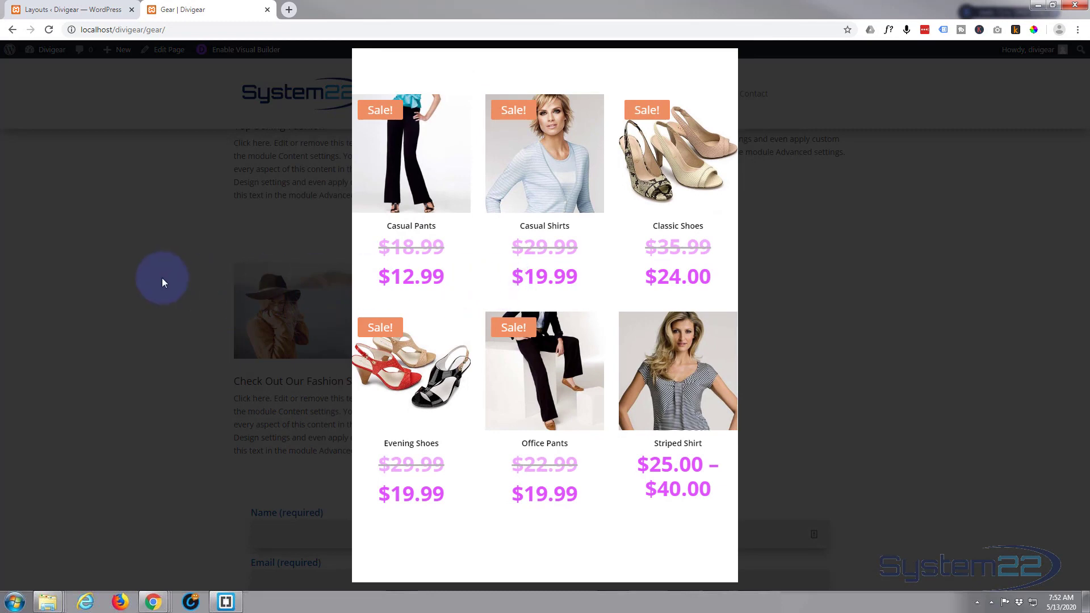
{"action": "left_click", "coordinate": [161, 278]}
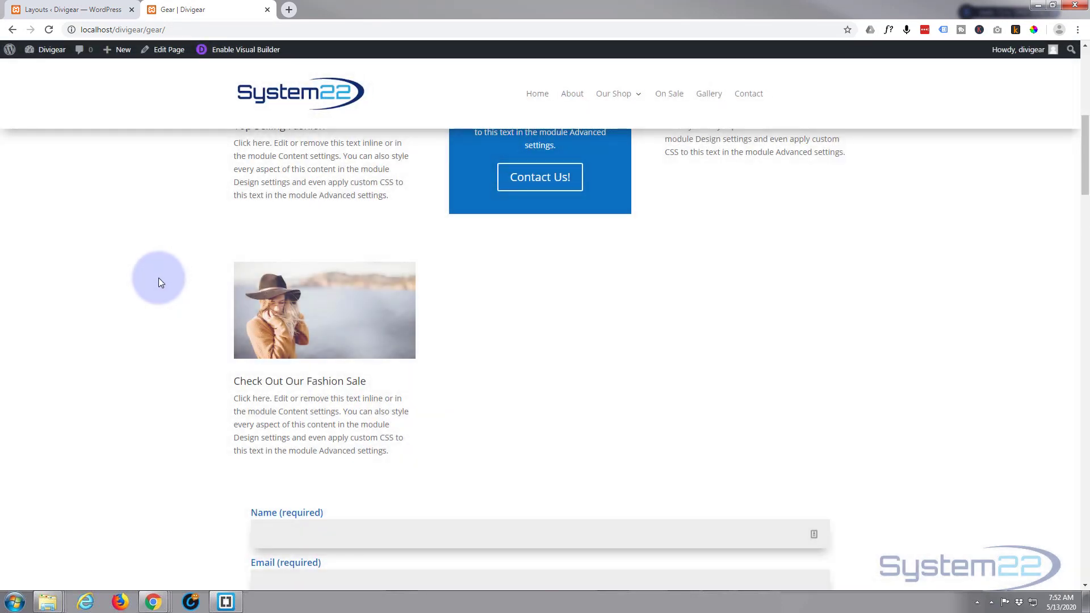
Open the "shop" layout from the Divi Library for editing and bring up its Shop module's settings
{"action": "left_click", "coordinate": [73, 10]}
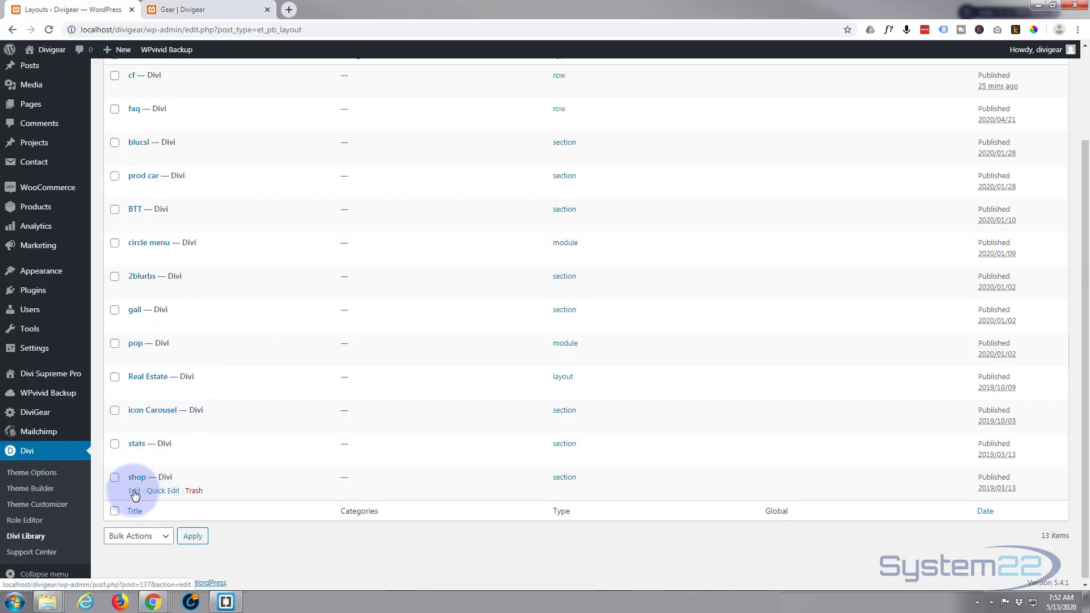
{"action": "left_click", "coordinate": [135, 492]}
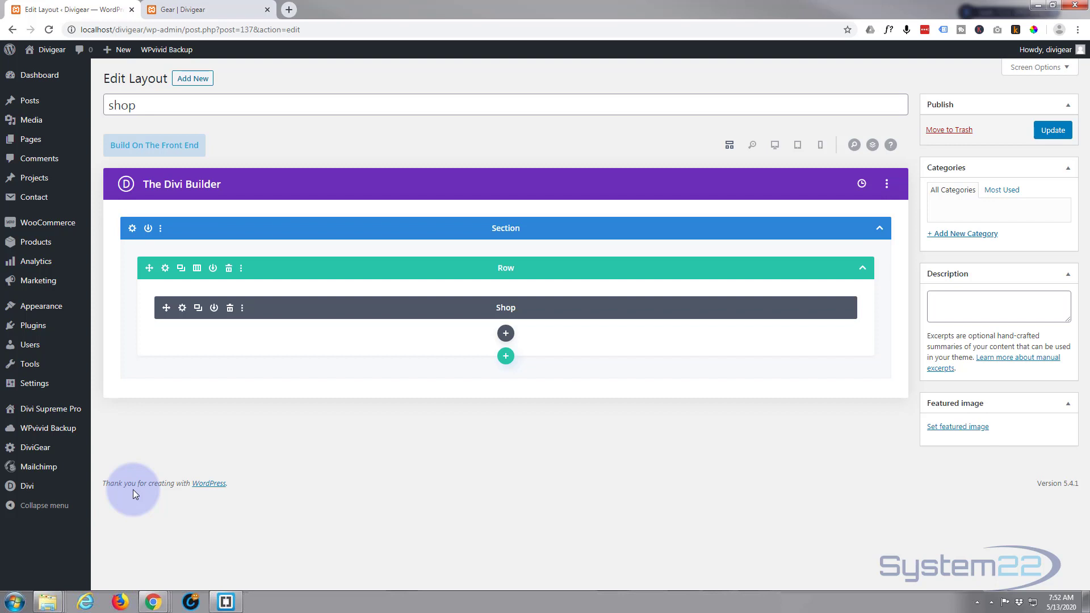
{"action": "left_click", "coordinate": [182, 310]}
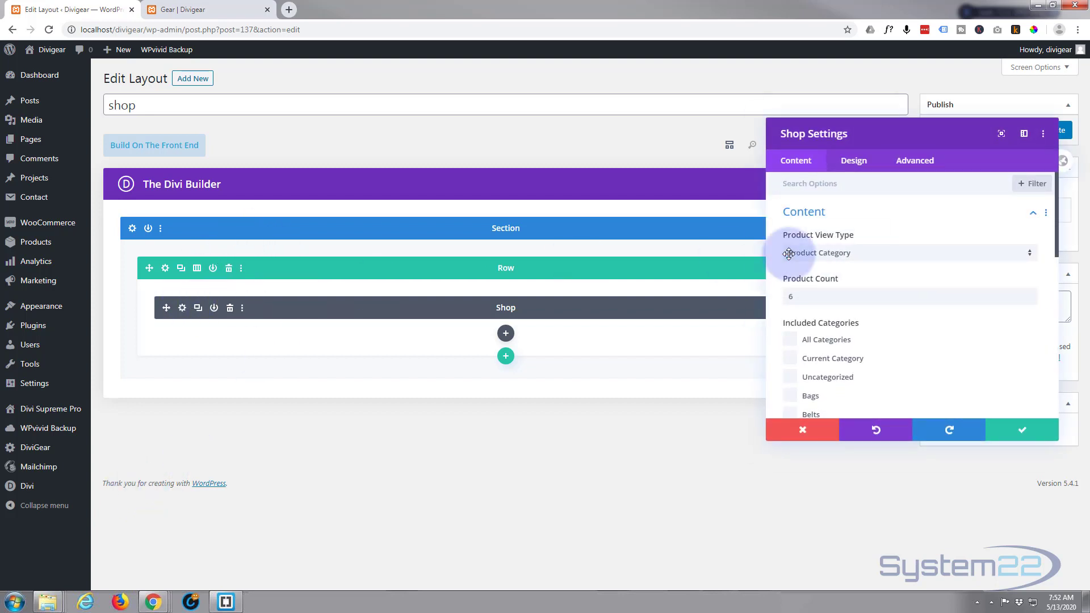
Set the Shop module's product count to 9
{"action": "key", "text": "F5"}
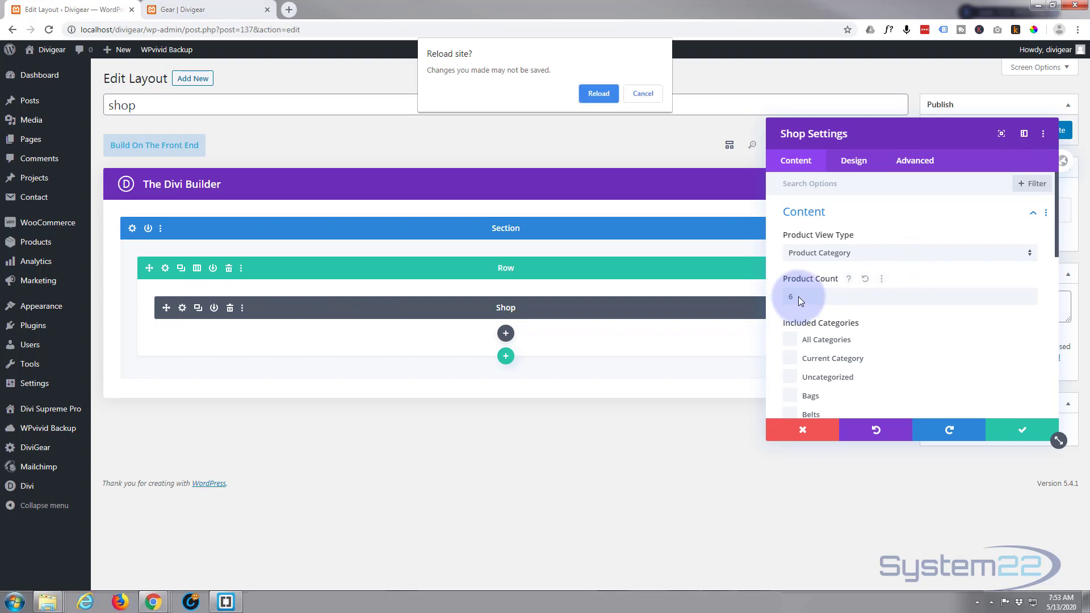
{"action": "key", "text": "Escape"}
{"action": "left_click_drag", "start_coordinate": [799, 297], "coordinate": [772, 298]}
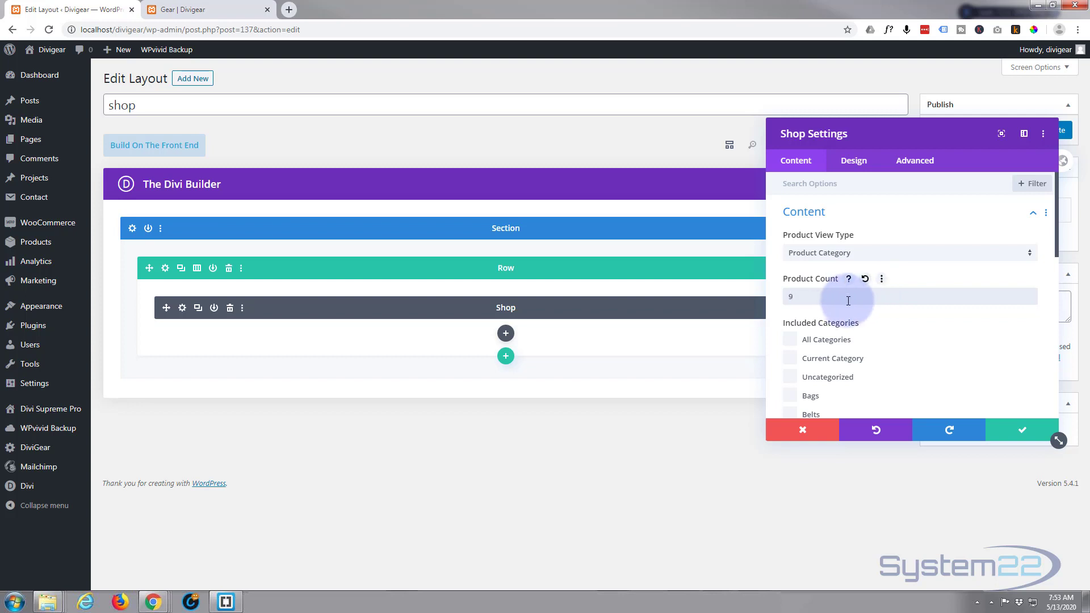
Include the Clearance category in the Shop module alongside On Sale
{"action": "scroll", "coordinate": [904, 362], "scroll_direction": "down", "scroll_amount": 1}
{"action": "scroll", "coordinate": [903, 361], "scroll_direction": "down", "scroll_amount": 1}
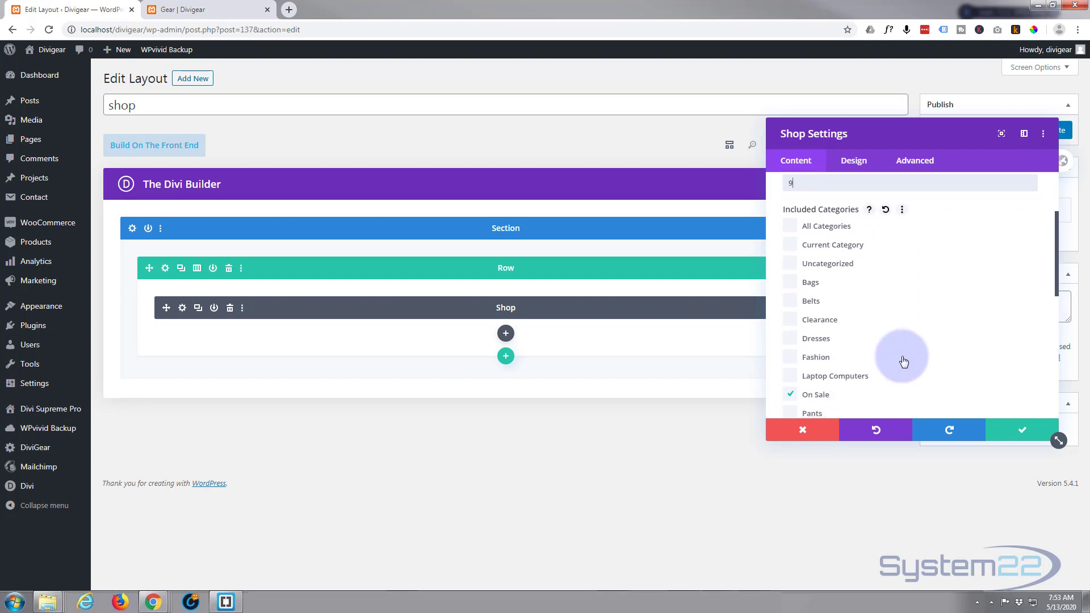
{"action": "left_click", "coordinate": [816, 395]}
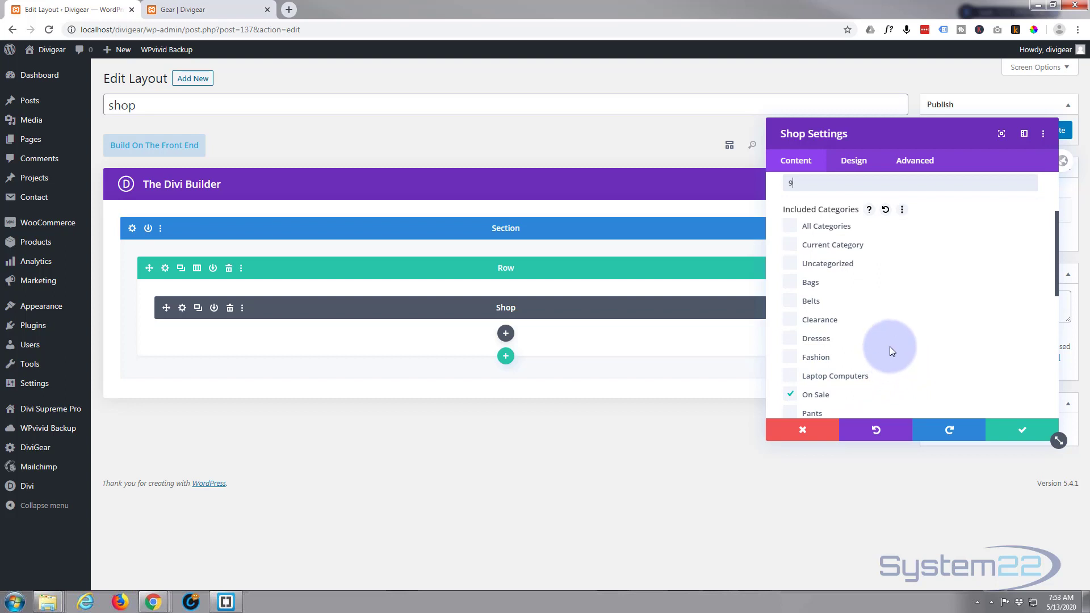
{"action": "scroll", "coordinate": [890, 347], "scroll_direction": "down", "scroll_amount": 1}
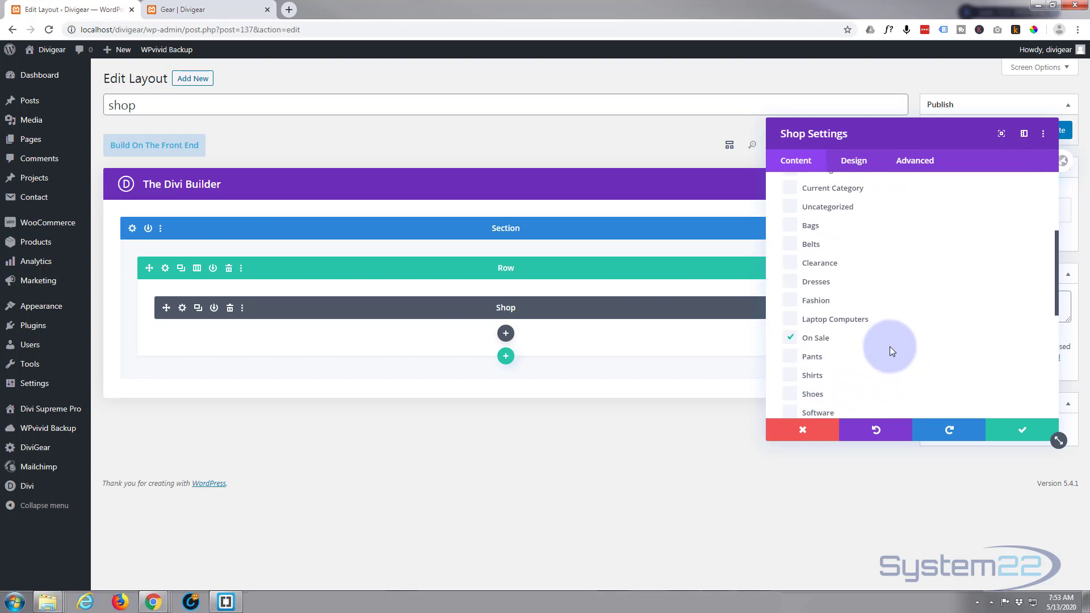
{"action": "left_click", "coordinate": [791, 263]}
{"action": "scroll", "coordinate": [870, 301], "scroll_direction": "down", "scroll_amount": 1}
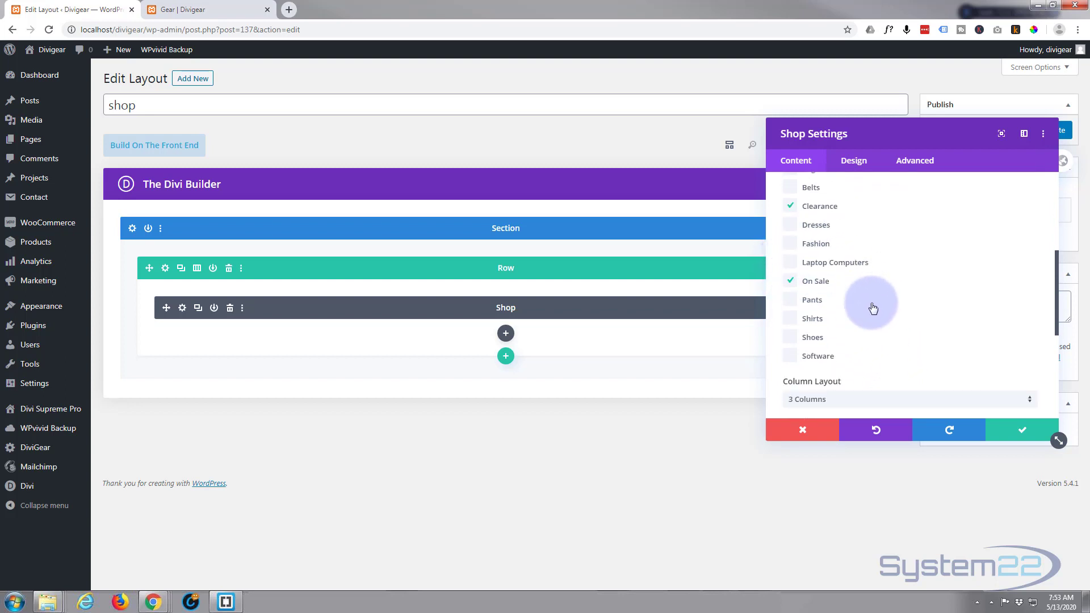
Examine the Shop module's column layout, sort order and available design option groups
{"action": "scroll", "coordinate": [871, 307], "scroll_direction": "up", "scroll_amount": 2}
{"action": "scroll", "coordinate": [874, 309], "scroll_direction": "down", "scroll_amount": 1}
{"action": "scroll", "coordinate": [873, 308], "scroll_direction": "down", "scroll_amount": 2}
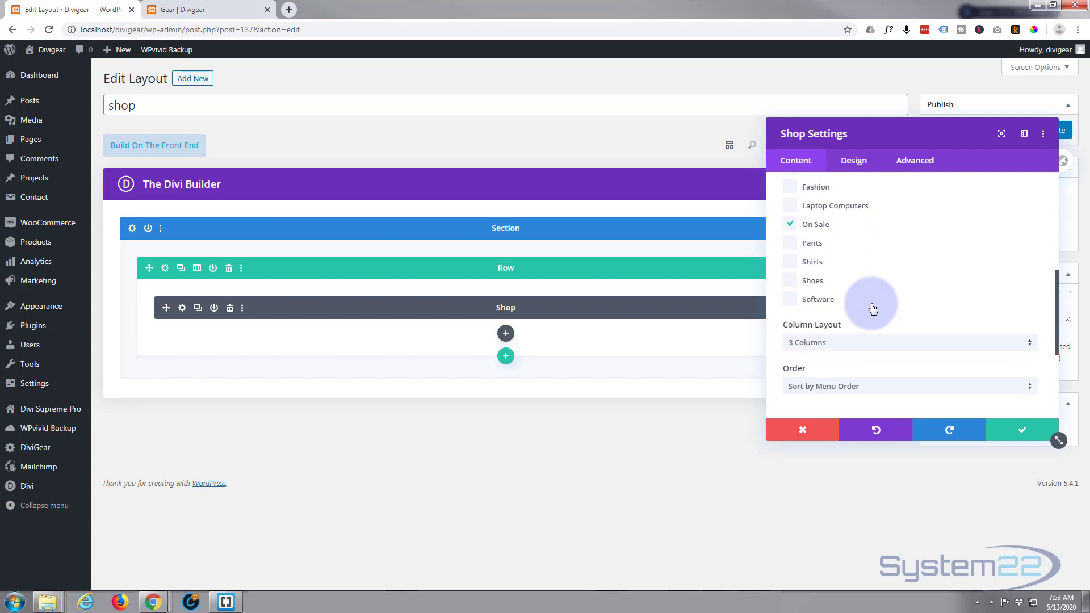
{"action": "scroll", "coordinate": [851, 301], "scroll_direction": "down", "scroll_amount": 1}
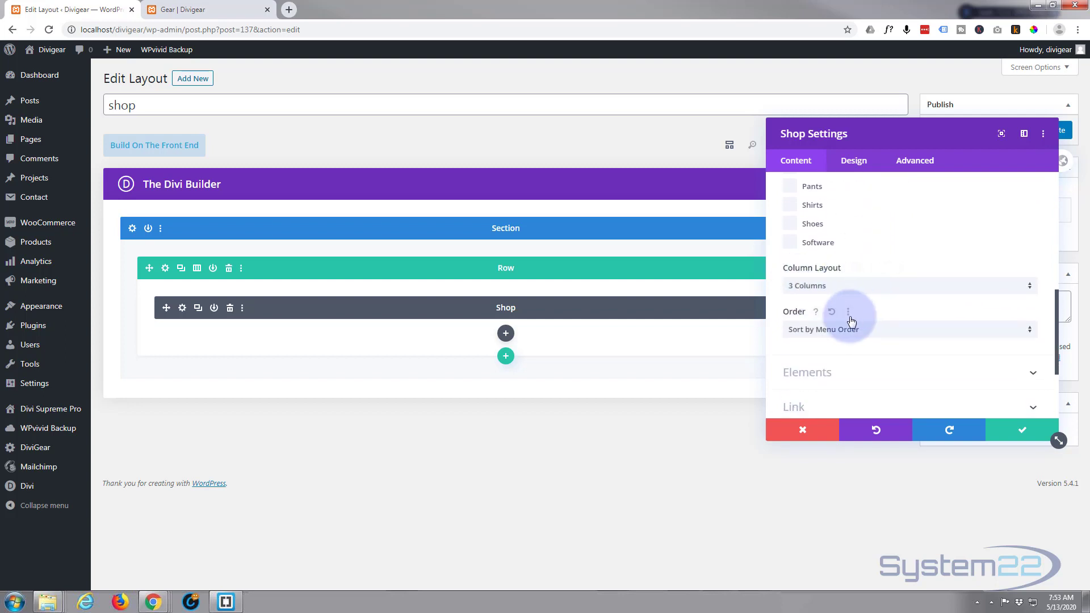
{"action": "scroll", "coordinate": [851, 318], "scroll_direction": "down", "scroll_amount": 2}
{"action": "left_click", "coordinate": [861, 162]}
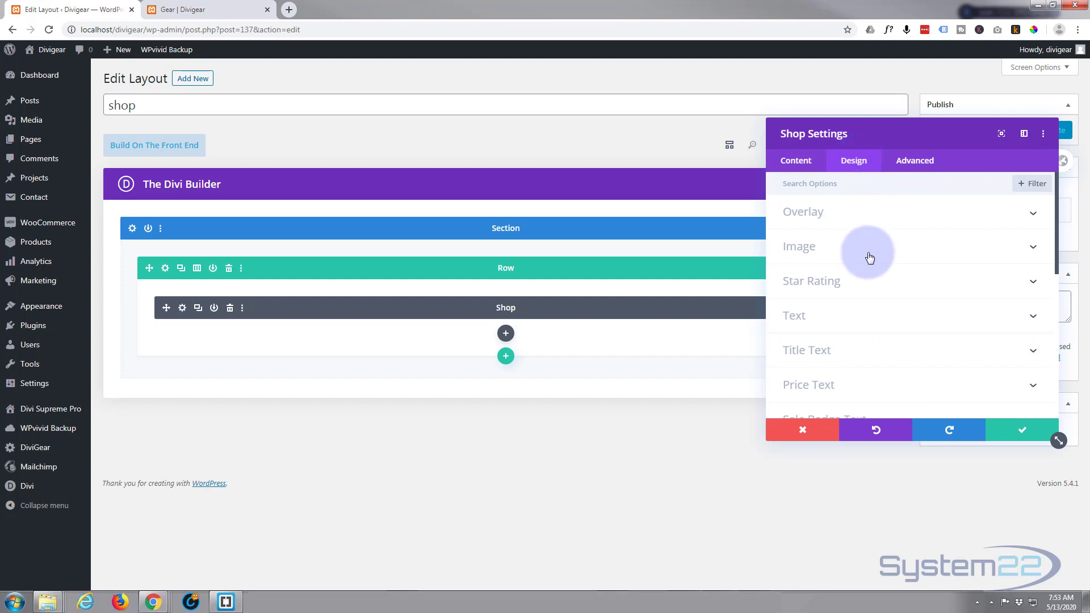
{"action": "scroll", "coordinate": [869, 257], "scroll_direction": "down", "scroll_amount": 3}
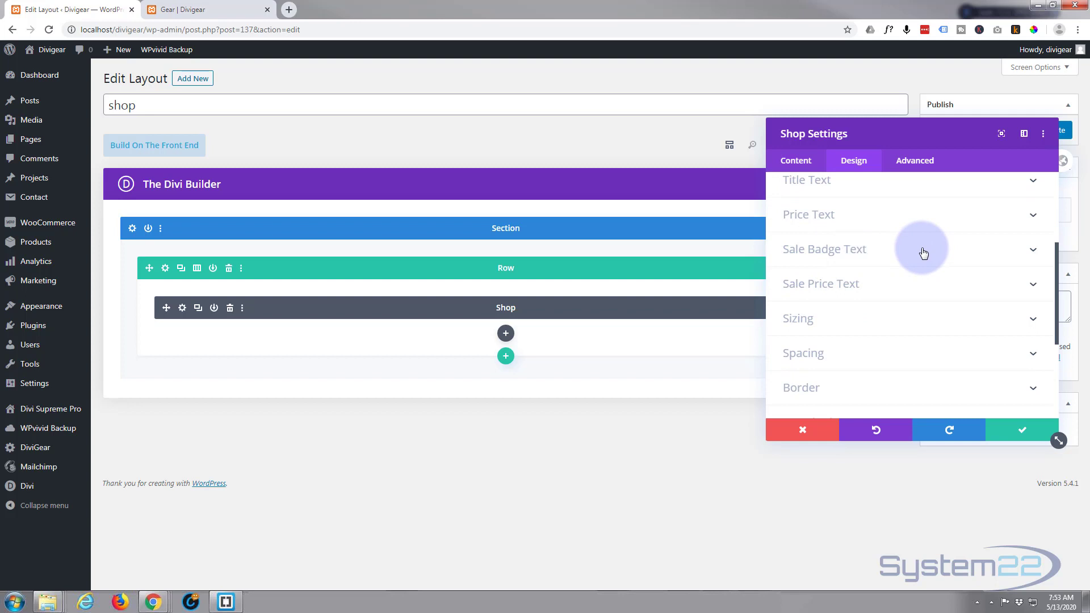
Set the Shop module's sale badge color to purple, save the module settings and update the "shop" layout
{"action": "left_click", "coordinate": [923, 253]}
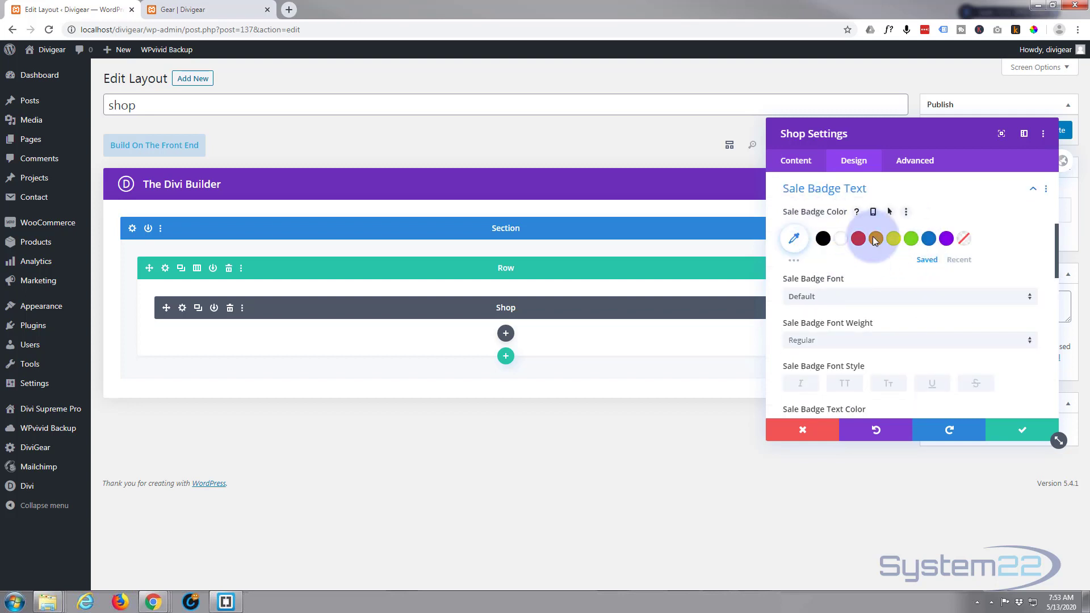
{"action": "left_click", "coordinate": [947, 239]}
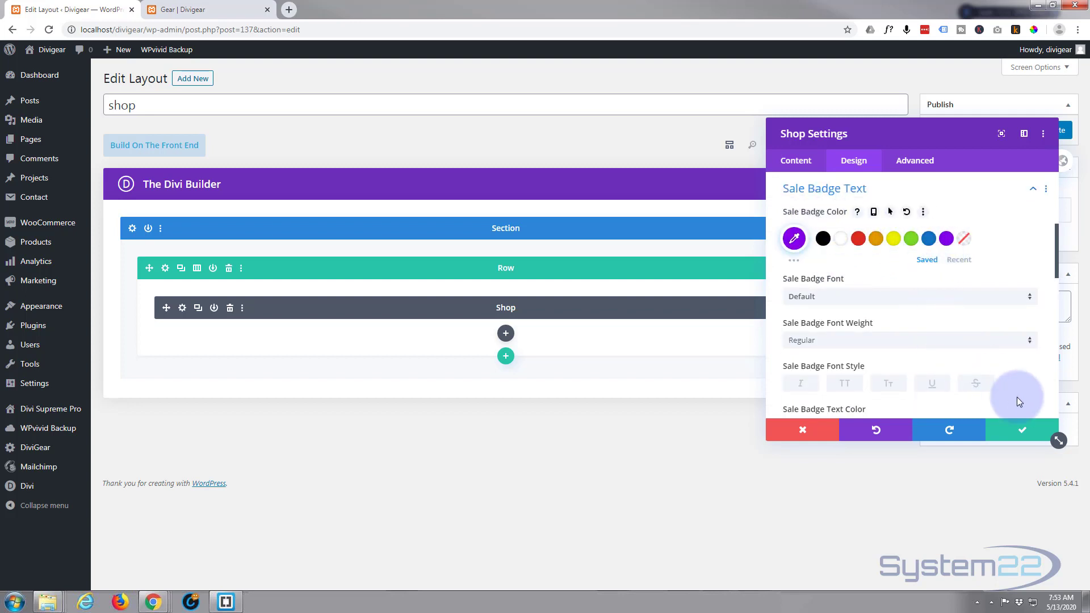
{"action": "left_click", "coordinate": [1022, 429]}
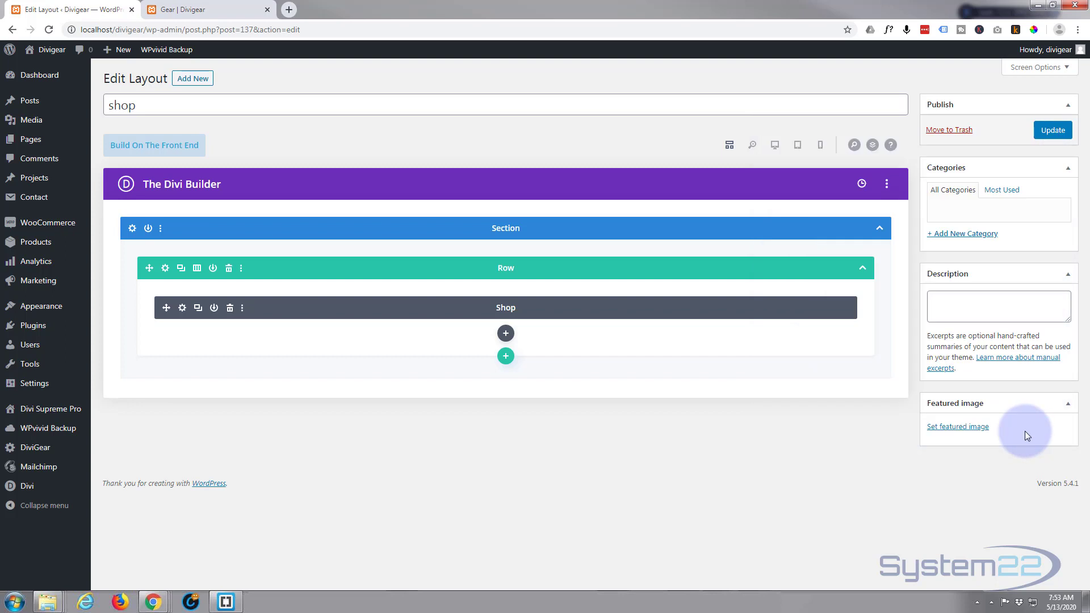
{"action": "left_click", "coordinate": [1051, 131]}
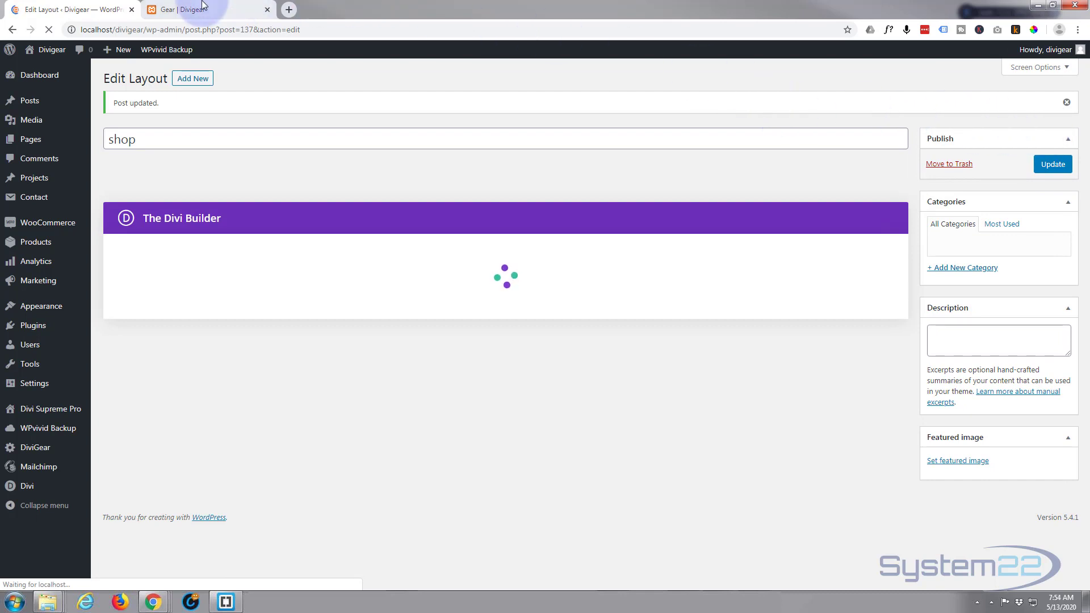
On the live Gear page, open the fashion sale image's popup, review all the products in it, and close it
{"action": "left_click", "coordinate": [244, 9]}
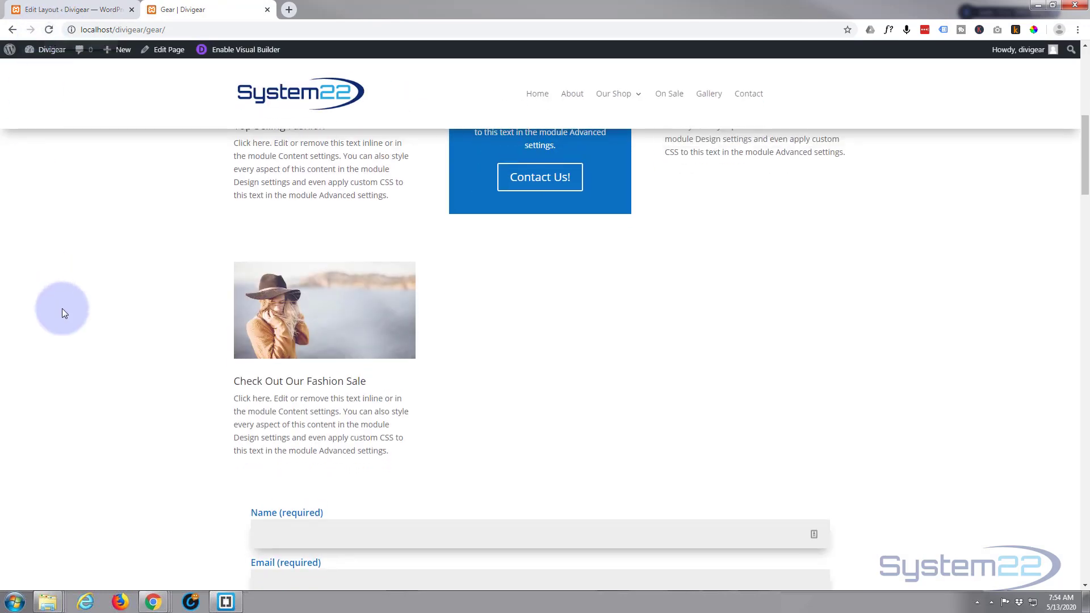
{"action": "left_click", "coordinate": [321, 341]}
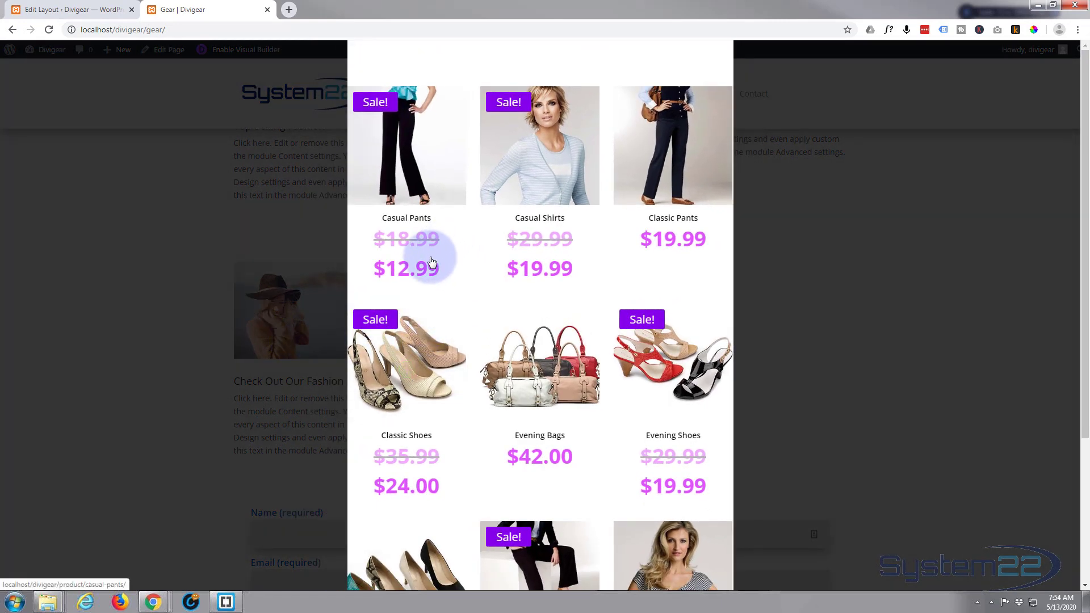
{"action": "scroll", "coordinate": [517, 263], "scroll_direction": "down", "scroll_amount": 1}
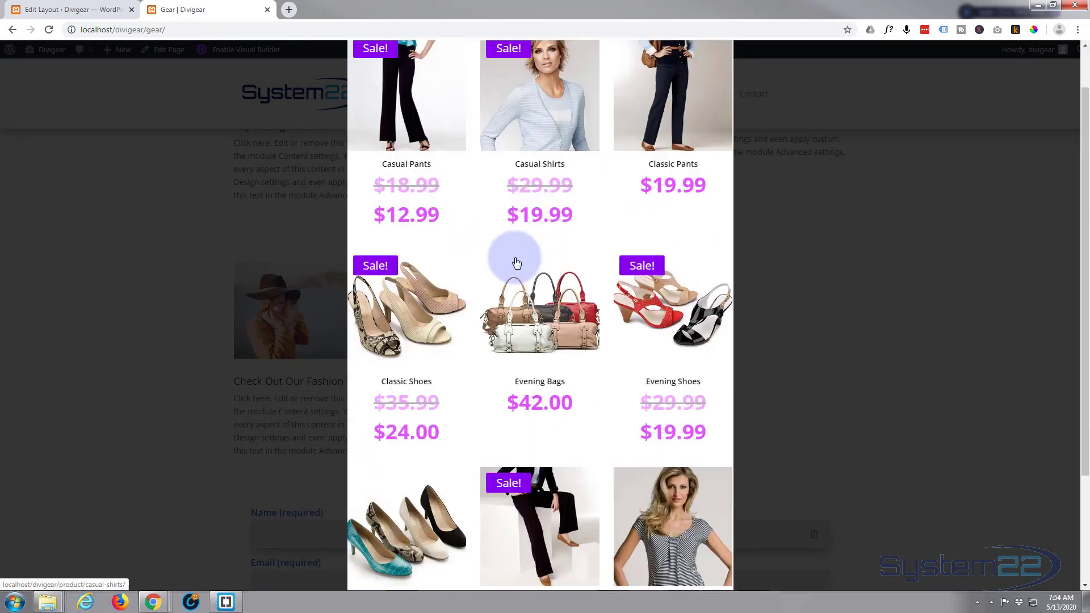
{"action": "scroll", "coordinate": [517, 263], "scroll_direction": "down", "scroll_amount": 3}
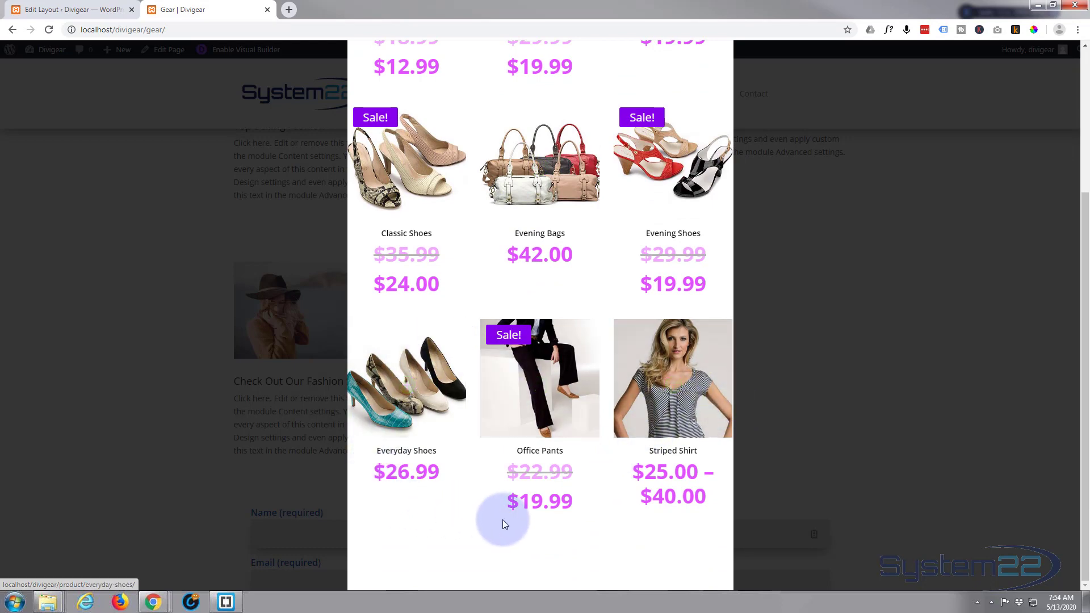
{"action": "scroll", "coordinate": [447, 517], "scroll_direction": "up", "scroll_amount": 3}
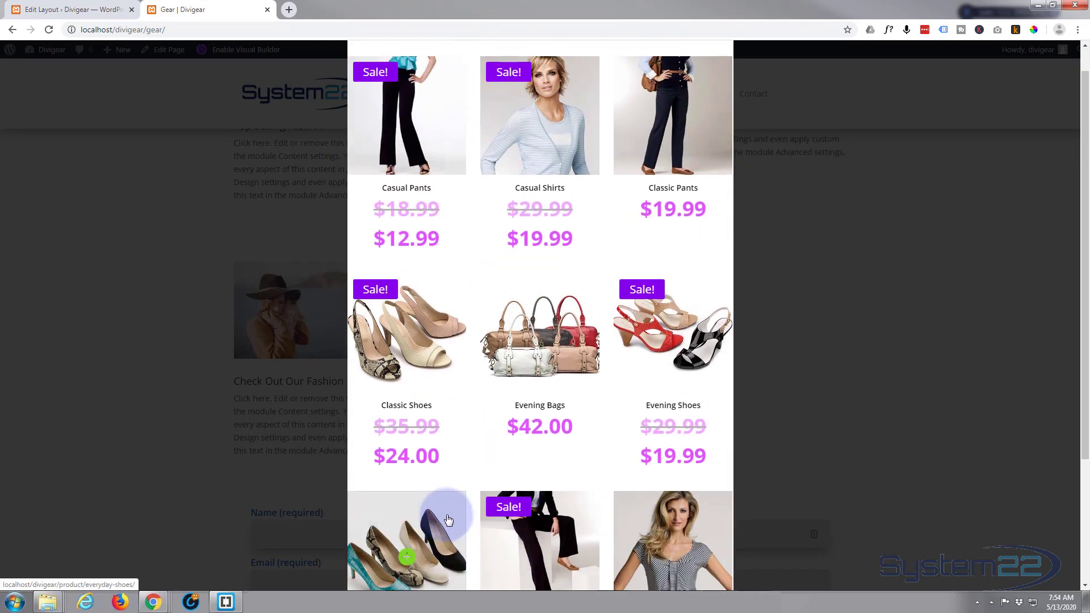
{"action": "scroll", "coordinate": [448, 519], "scroll_direction": "up", "scroll_amount": 1}
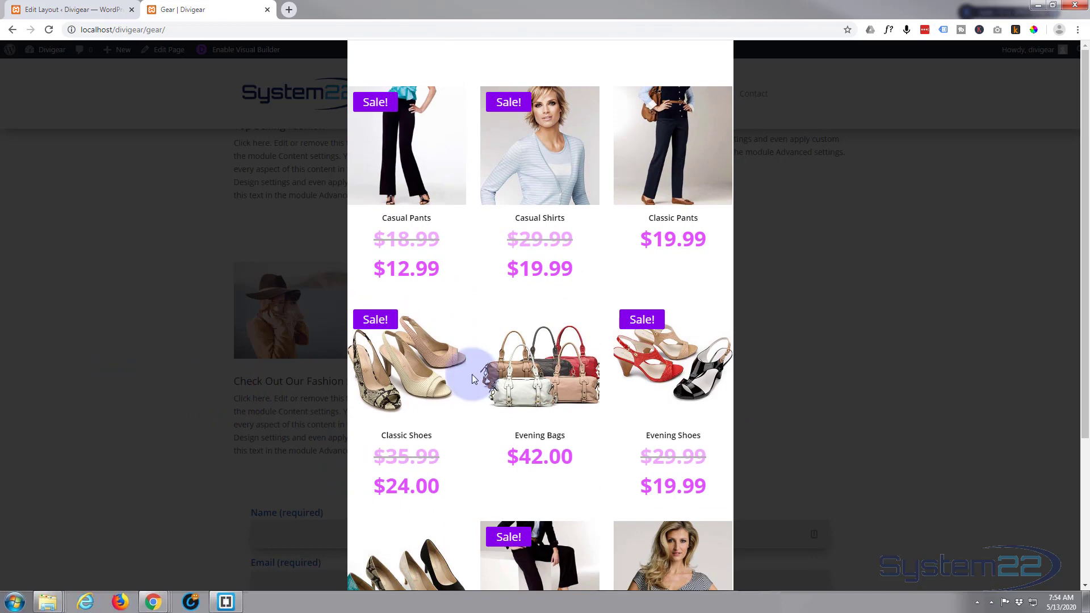
{"action": "left_click", "coordinate": [84, 349]}
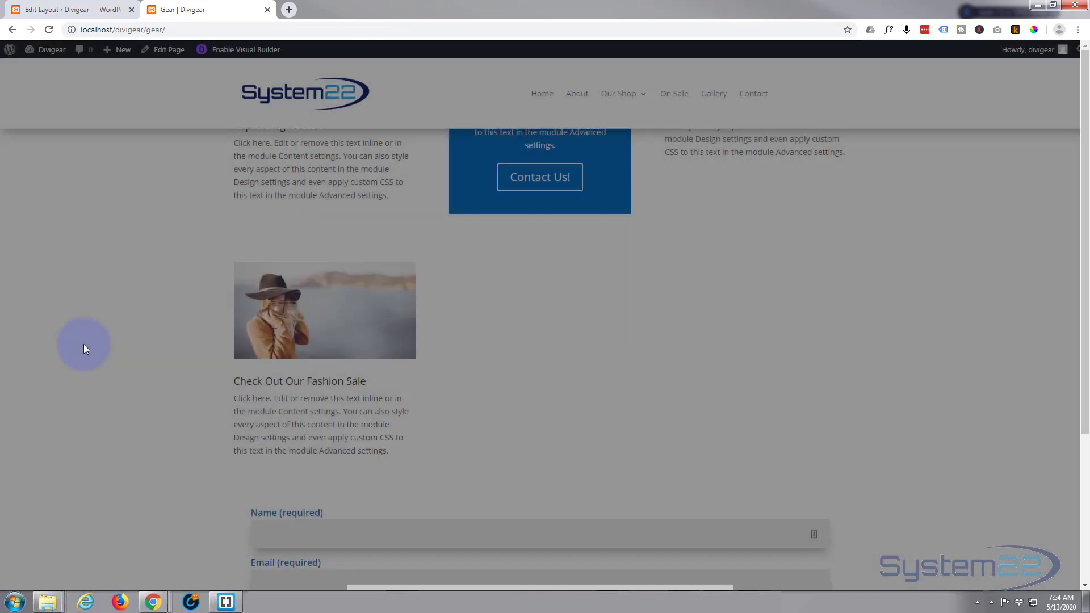